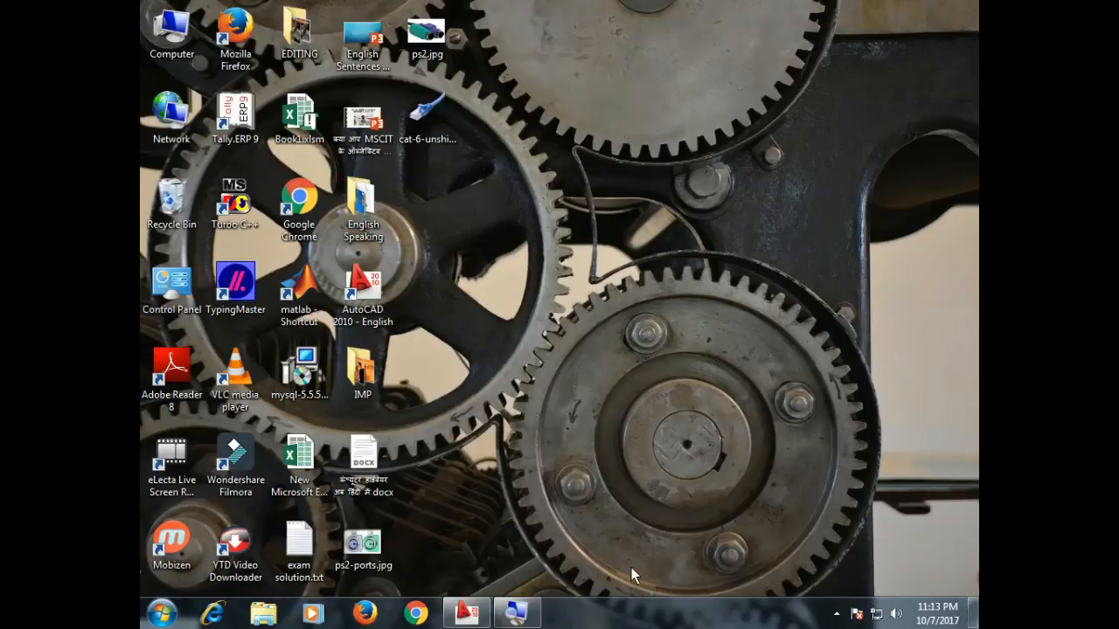
Switch to the open AutoCAD drawing and look through the available drawing commands.
left_click(475, 615)
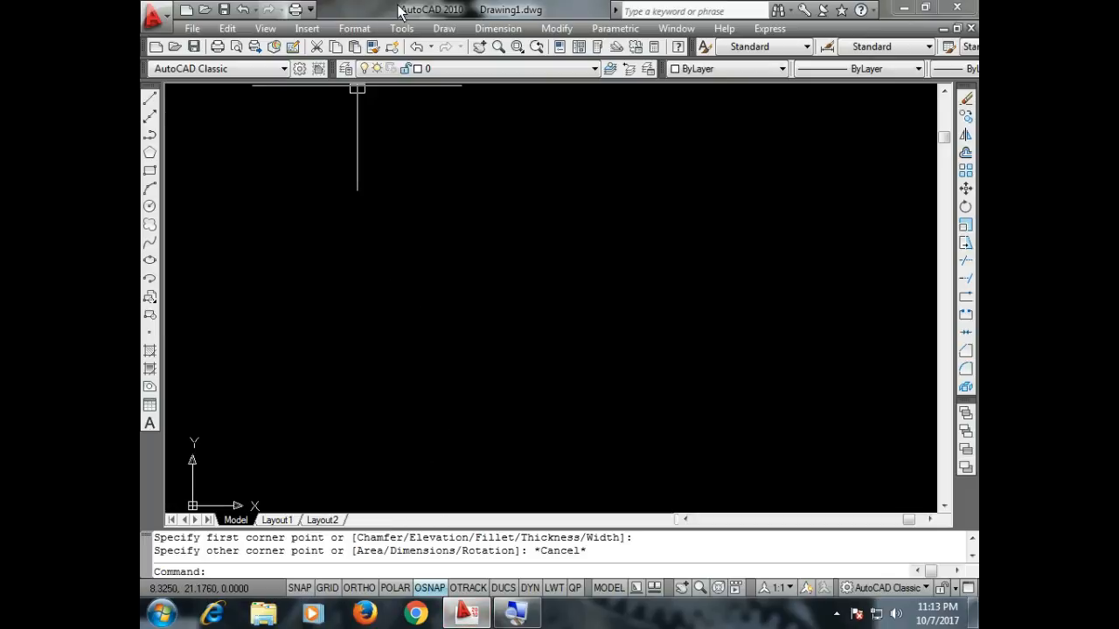
left_click(446, 29)
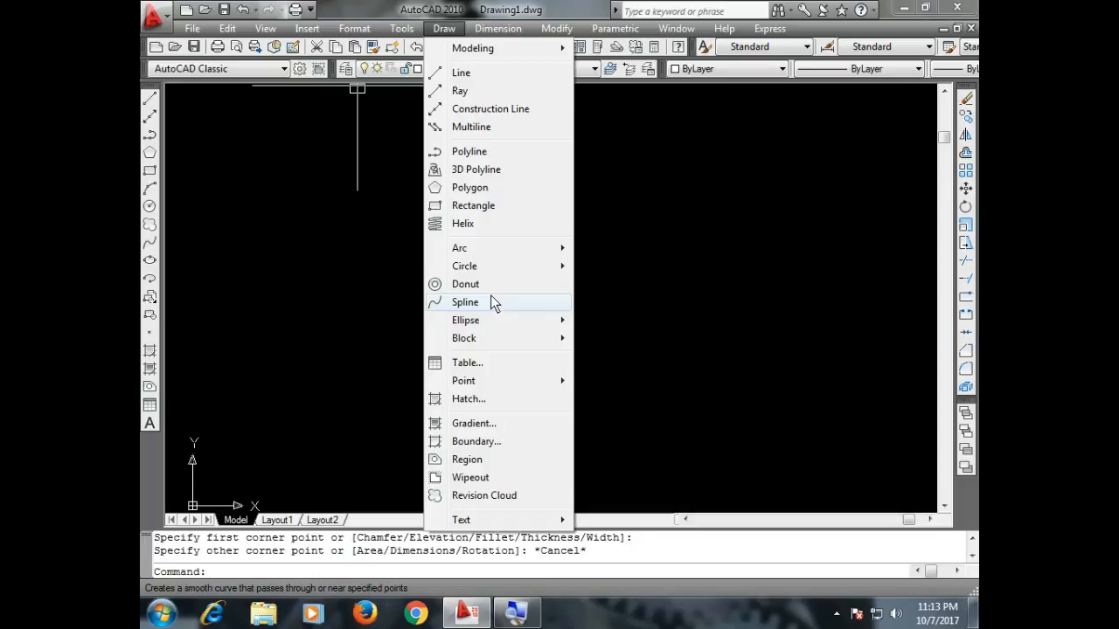
left_click(614, 280)
left_click(615, 281)
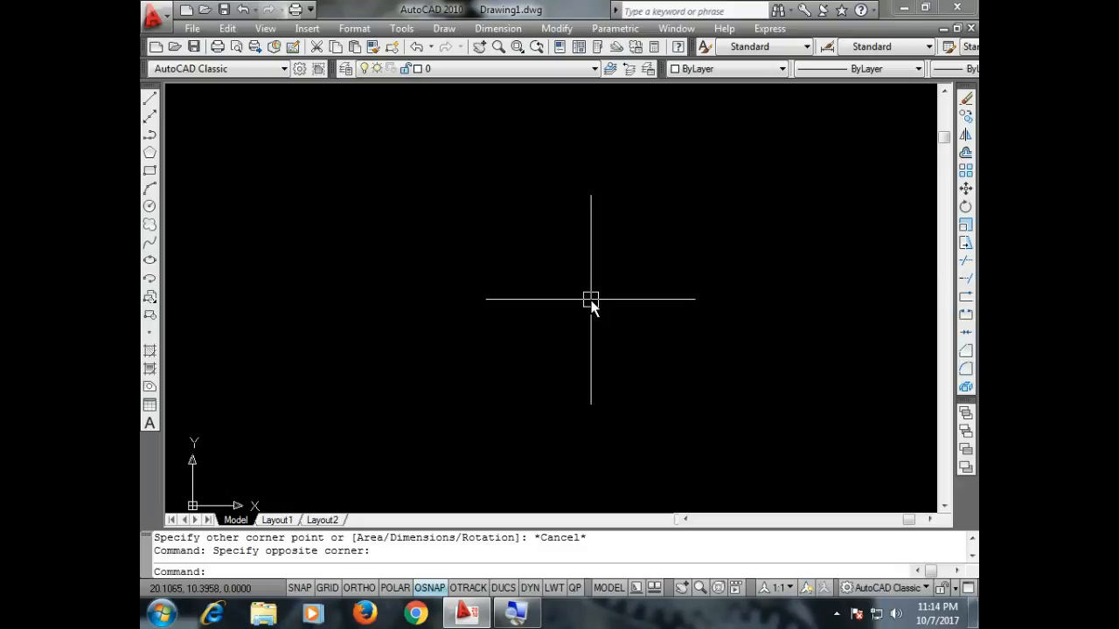
Draw a rectangle with length 20 and width 10 in the drawing area using the Dimensions option.
left_click(149, 170)
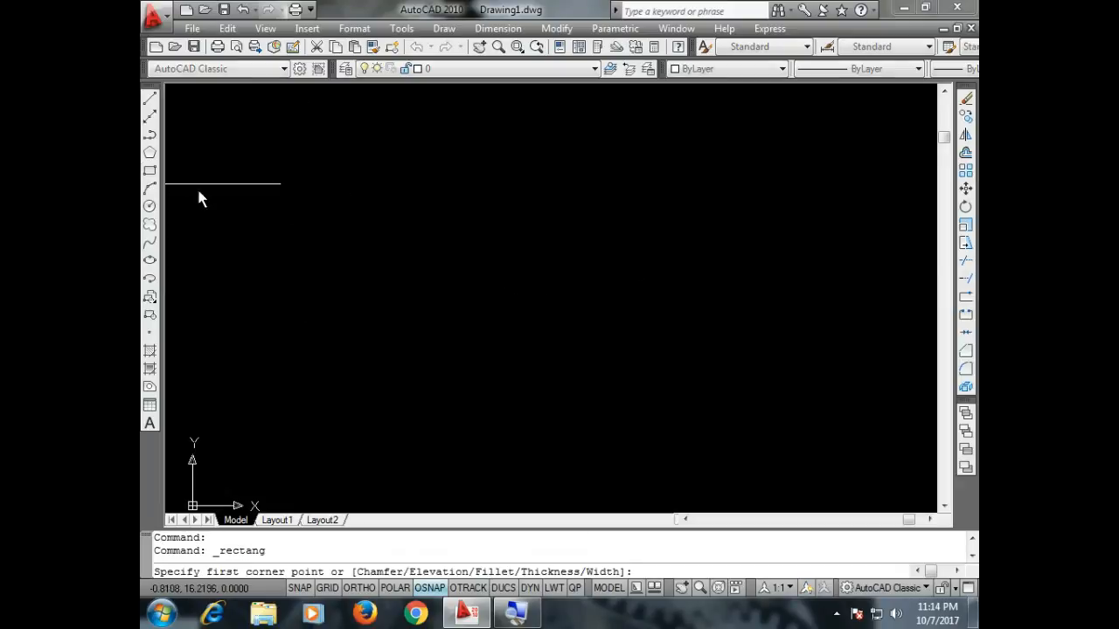
left_click(415, 191)
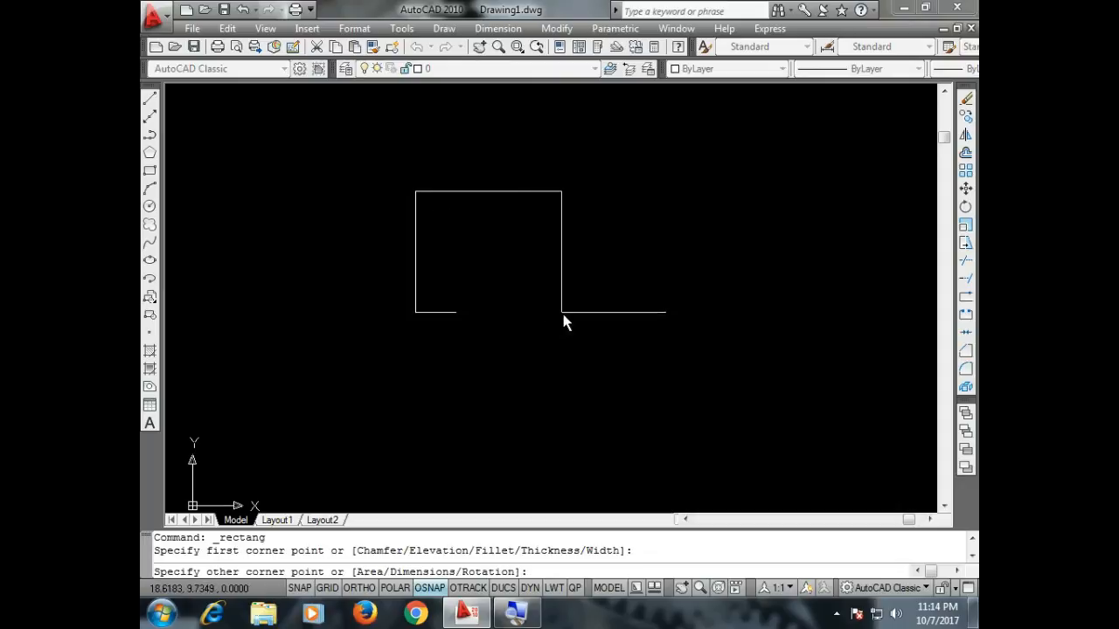
type("d")
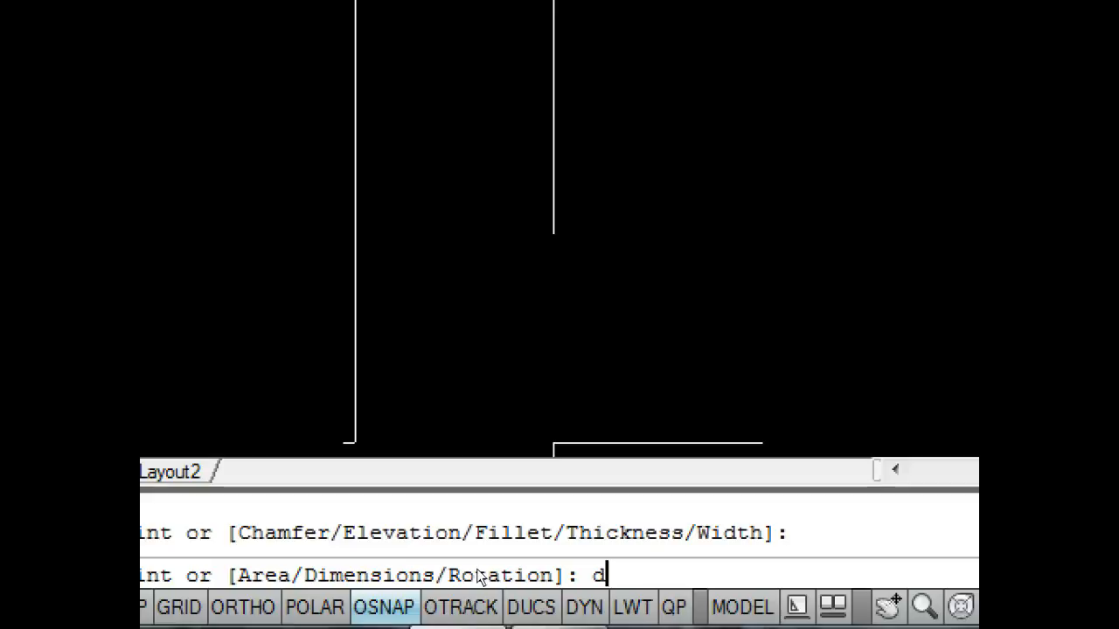
key("Return")
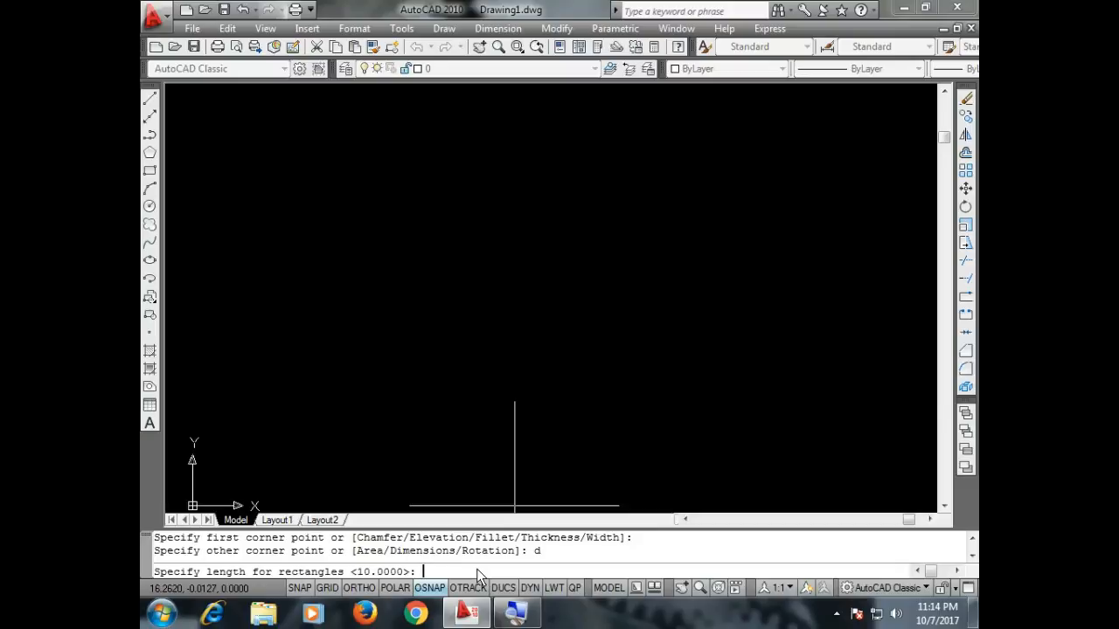
type("20")
key("Return")
type("10")
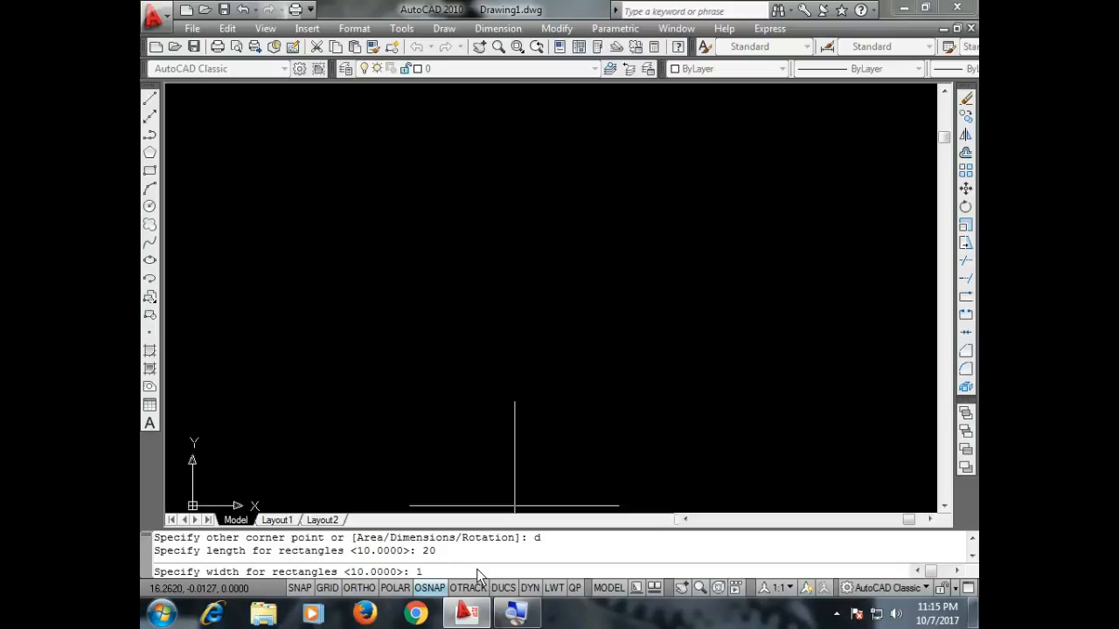
key("Return")
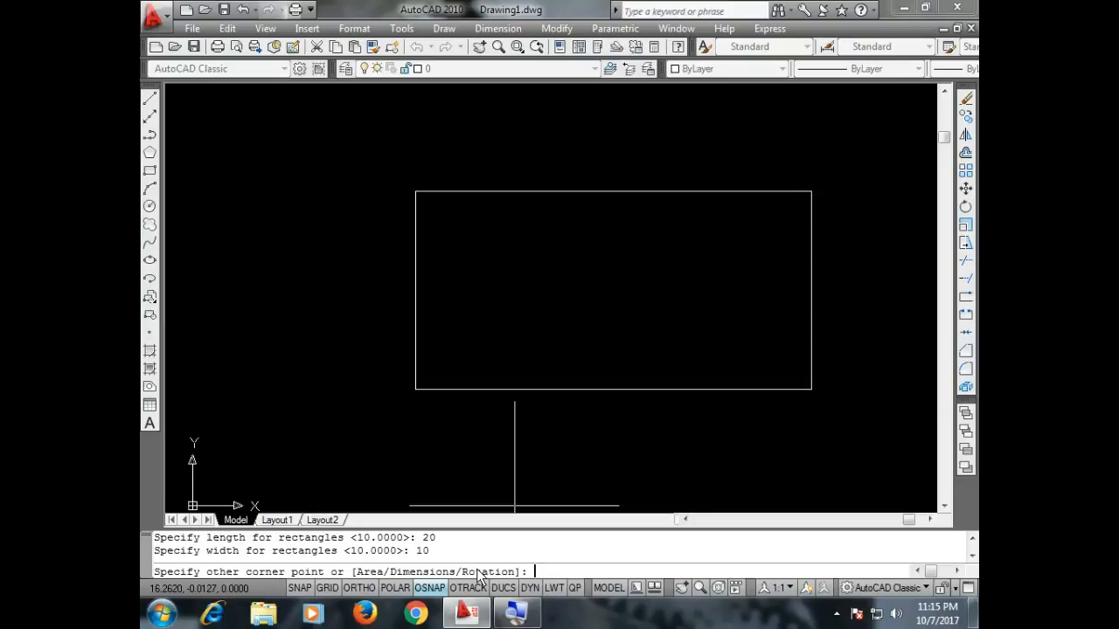
left_click(524, 479)
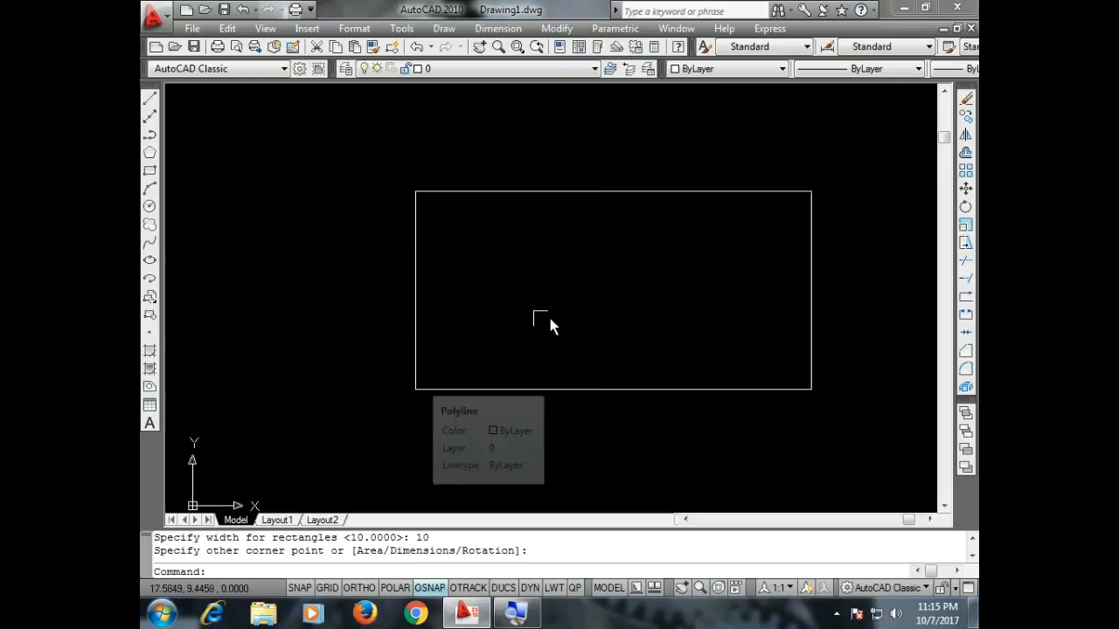
Move the UCS origin to an empty point well below and to the left of the rectangle.
scroll(586, 287, "down", 4)
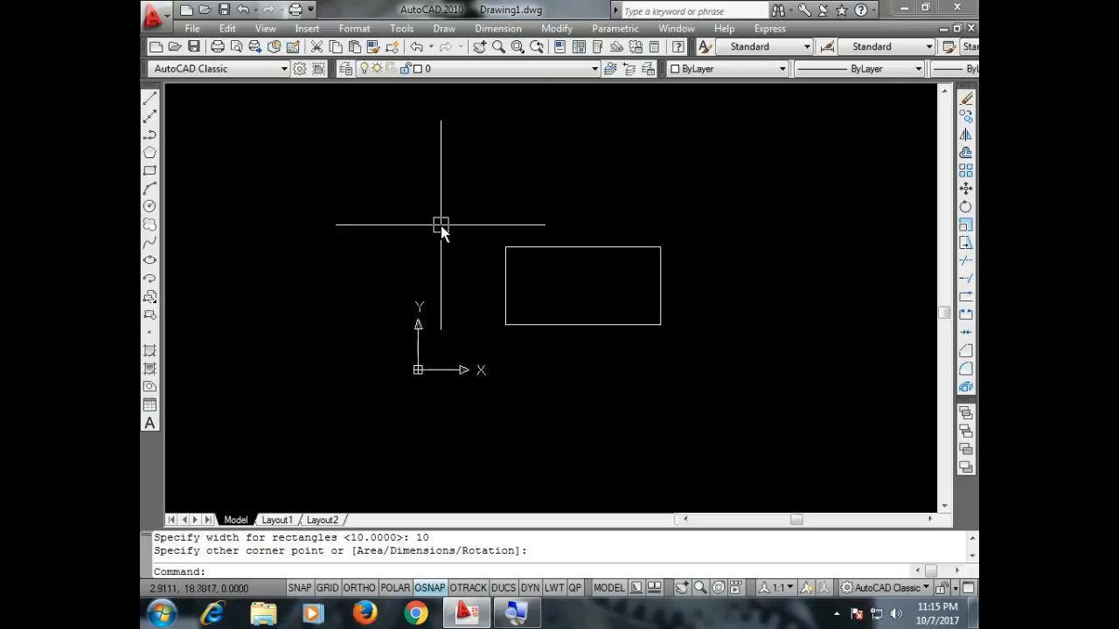
left_click(403, 29)
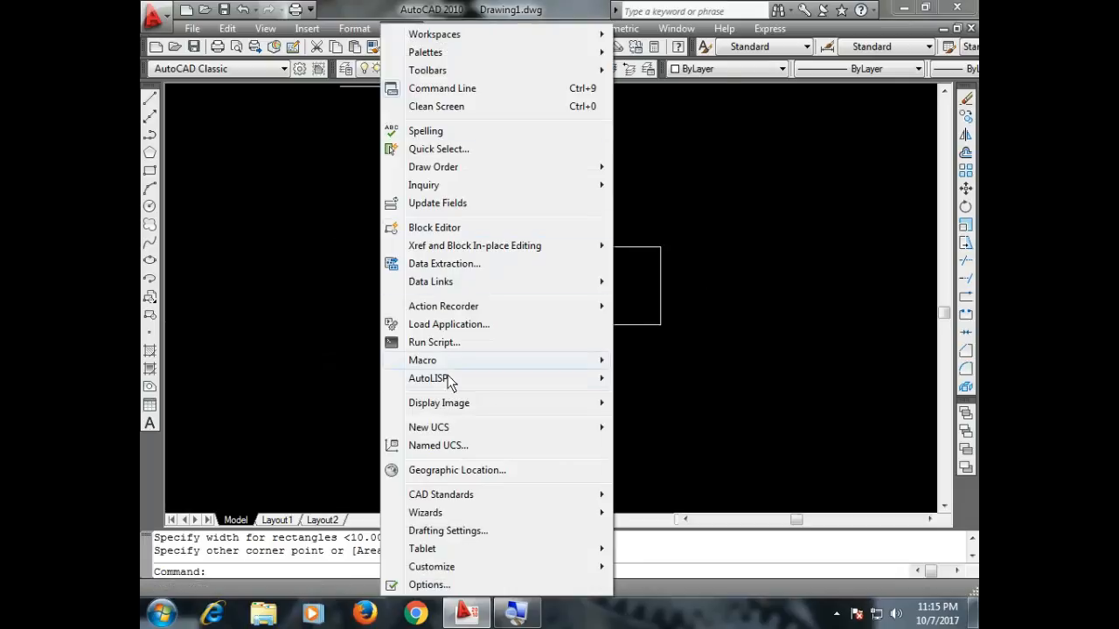
mouse_move(457, 429)
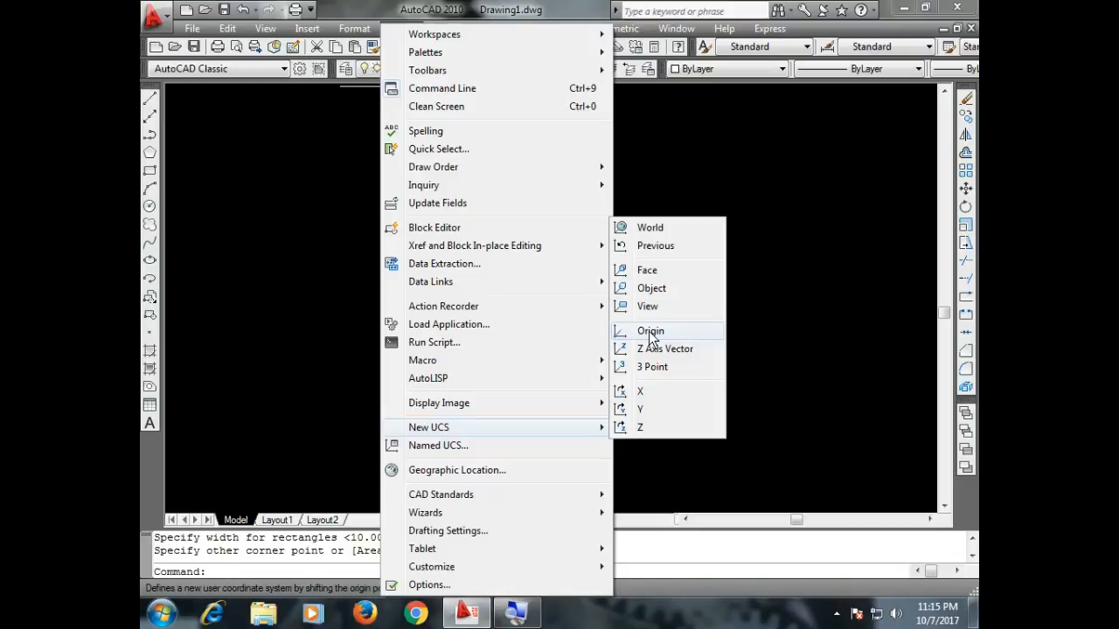
left_click(649, 331)
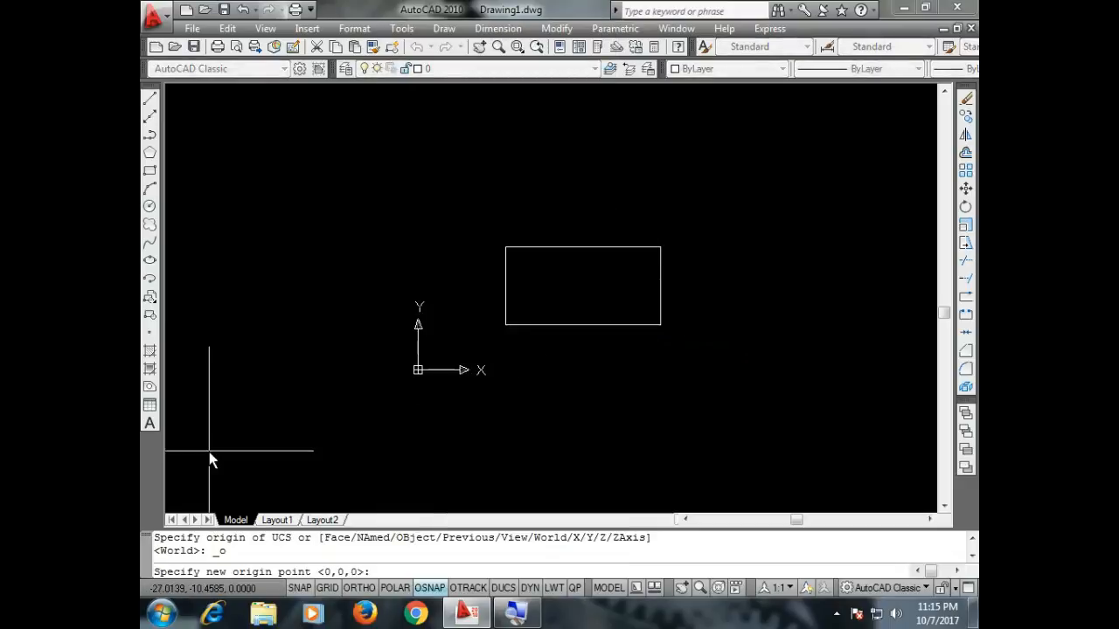
left_click(210, 451)
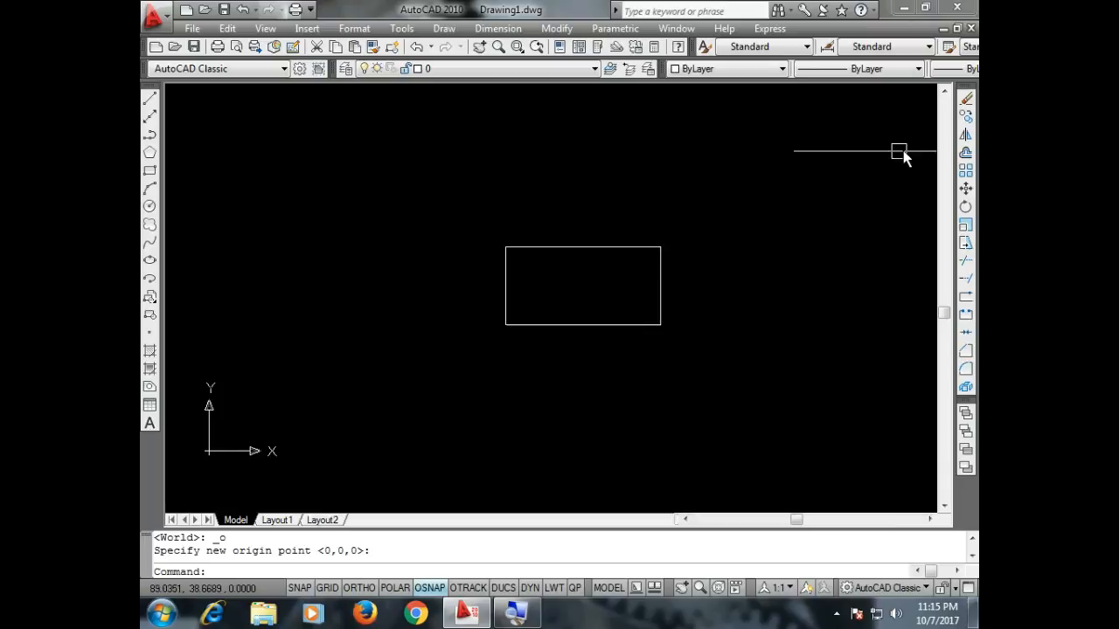
Erase the rectangle, undo the erasure, and clear the selection on the restored rectangle.
left_click(967, 104)
left_click(625, 247)
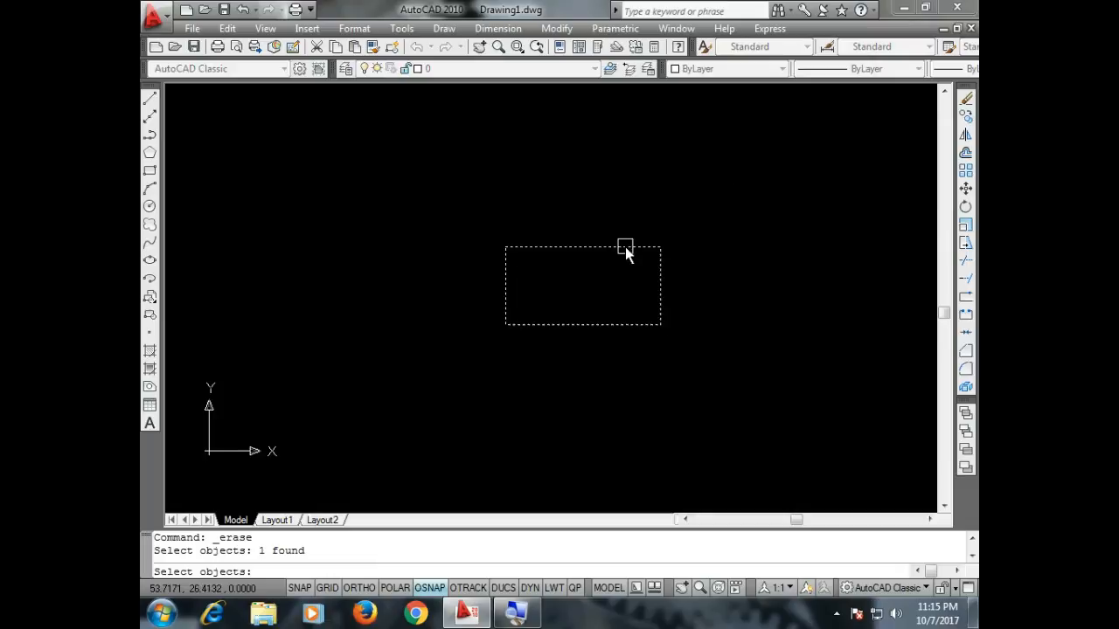
key("Return")
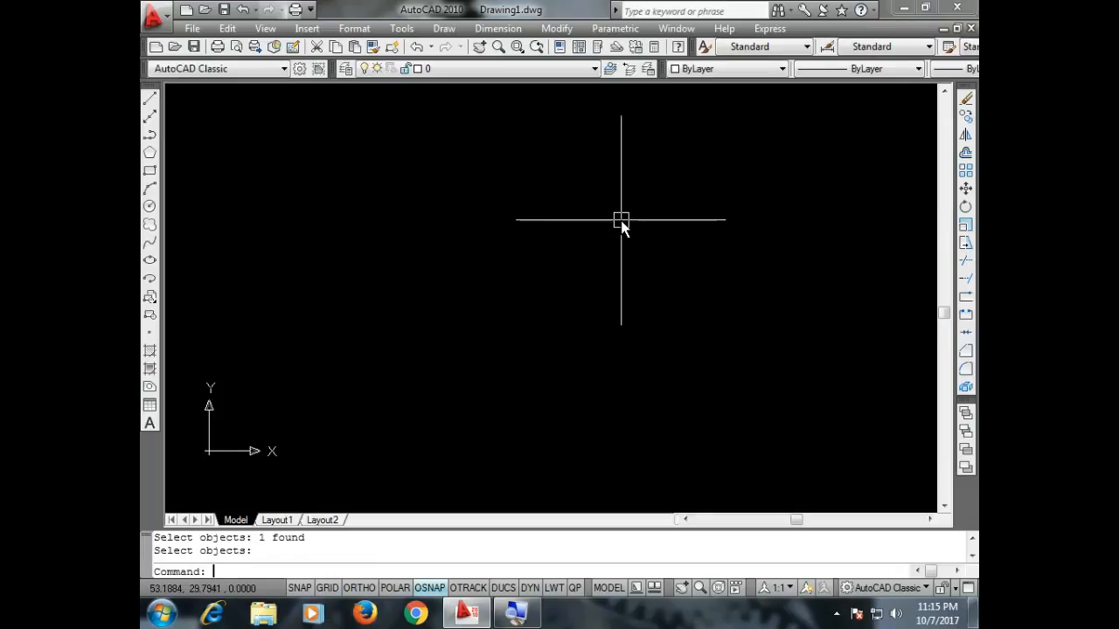
key("ctrl+z")
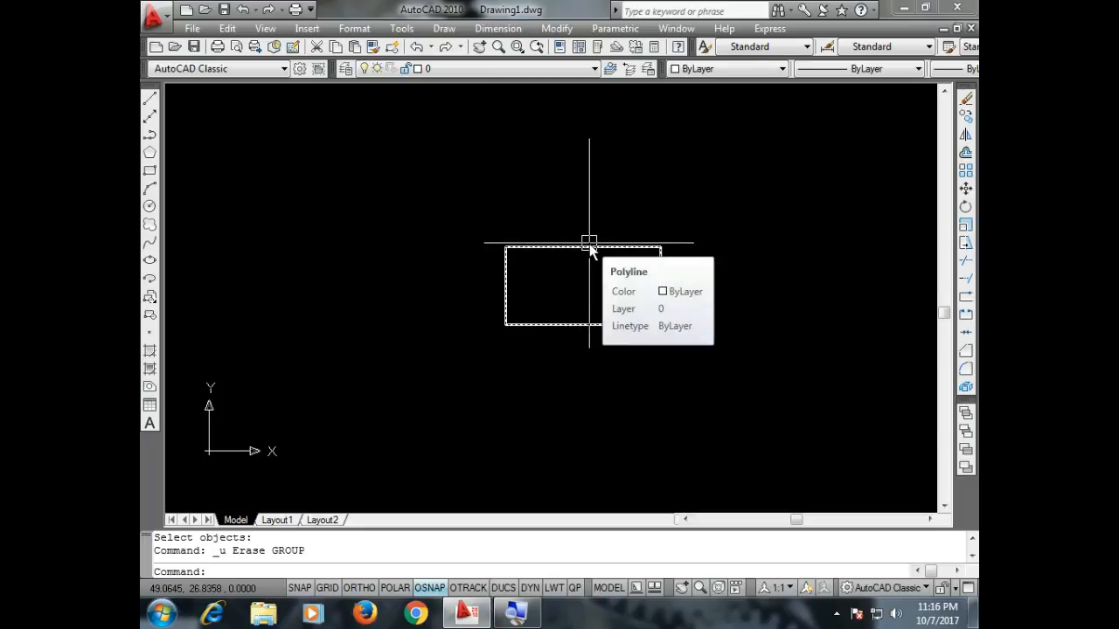
left_click(590, 246)
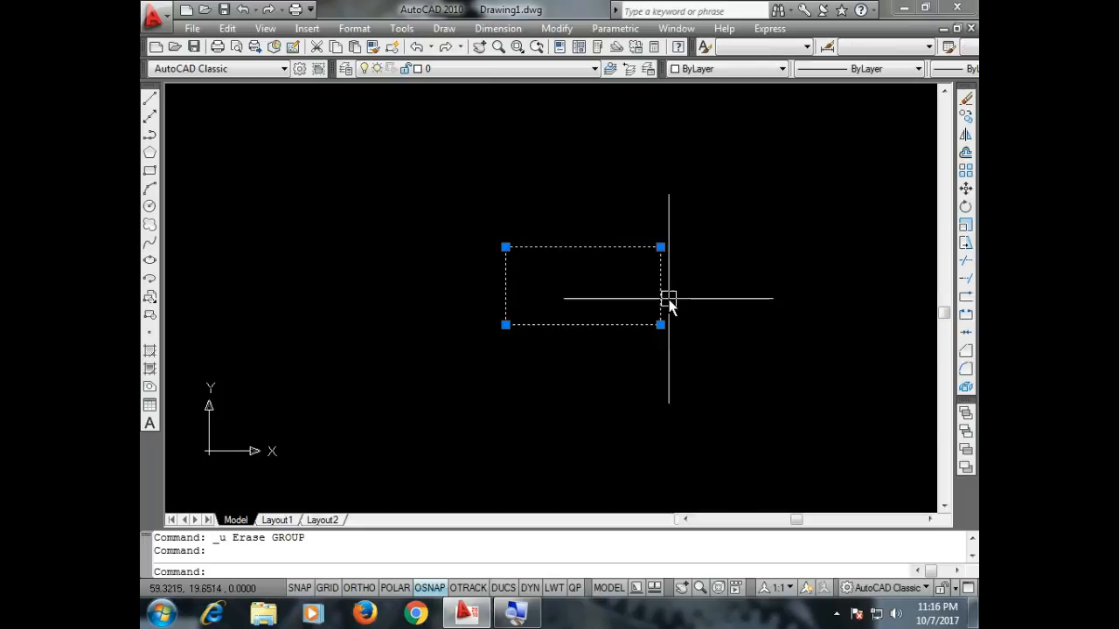
key("Escape")
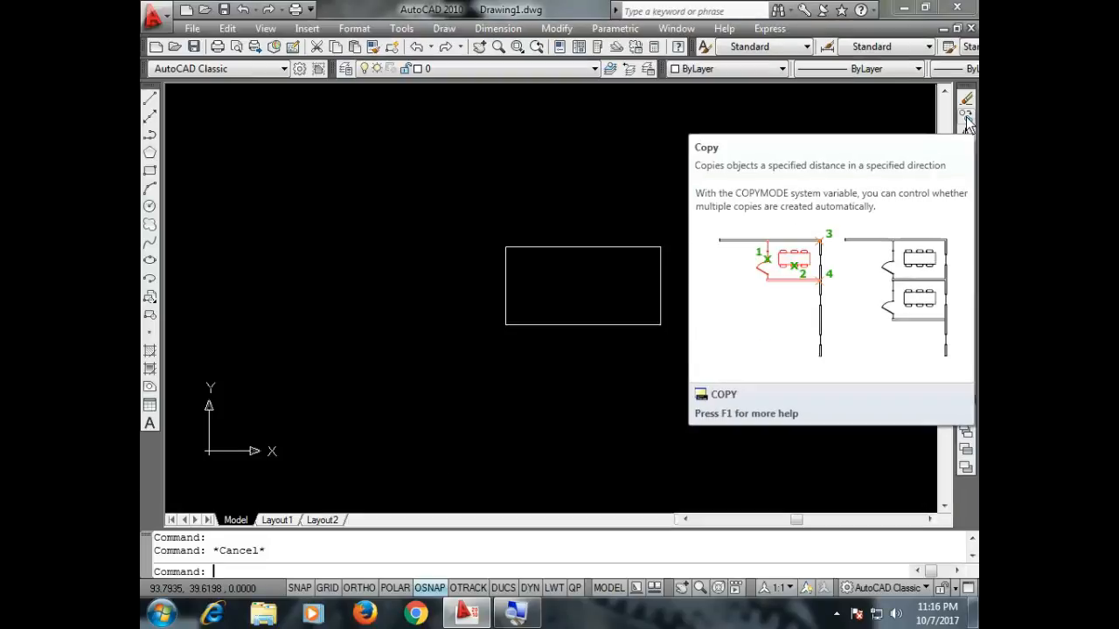
Copy the rectangle from its lower-left corner onto its other three corners, forming a two-by-two block.
left_click(966, 119)
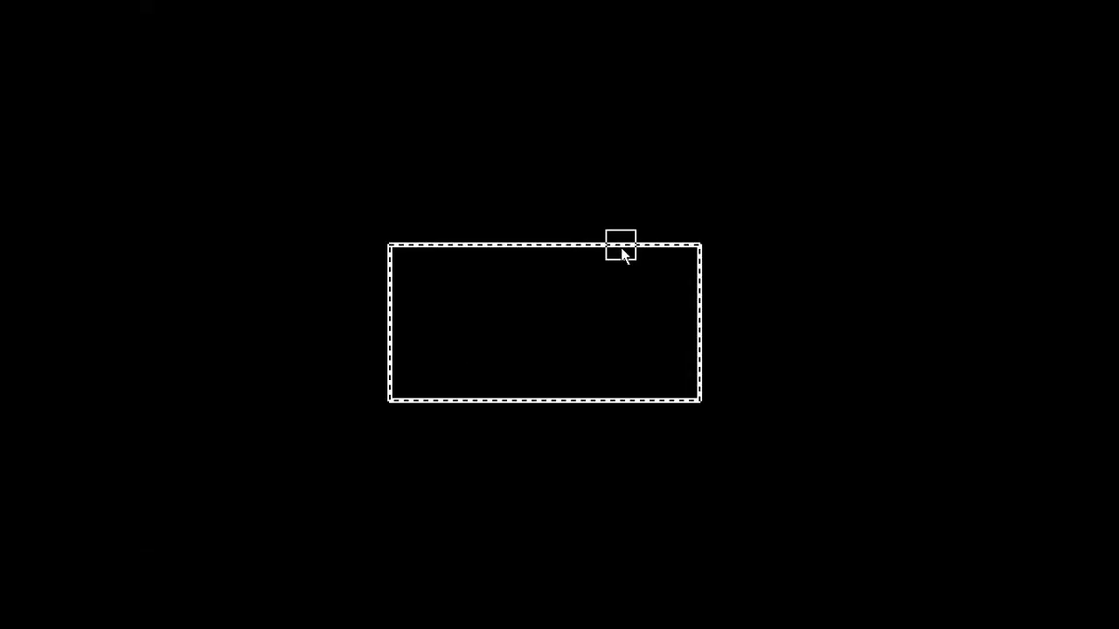
left_click(621, 245)
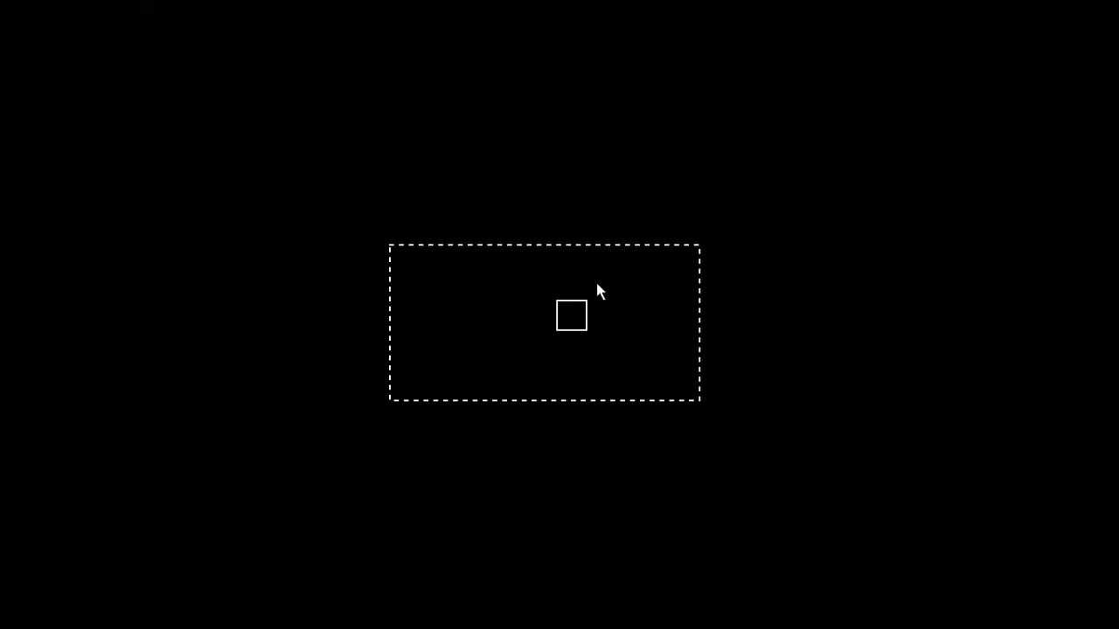
key("Return")
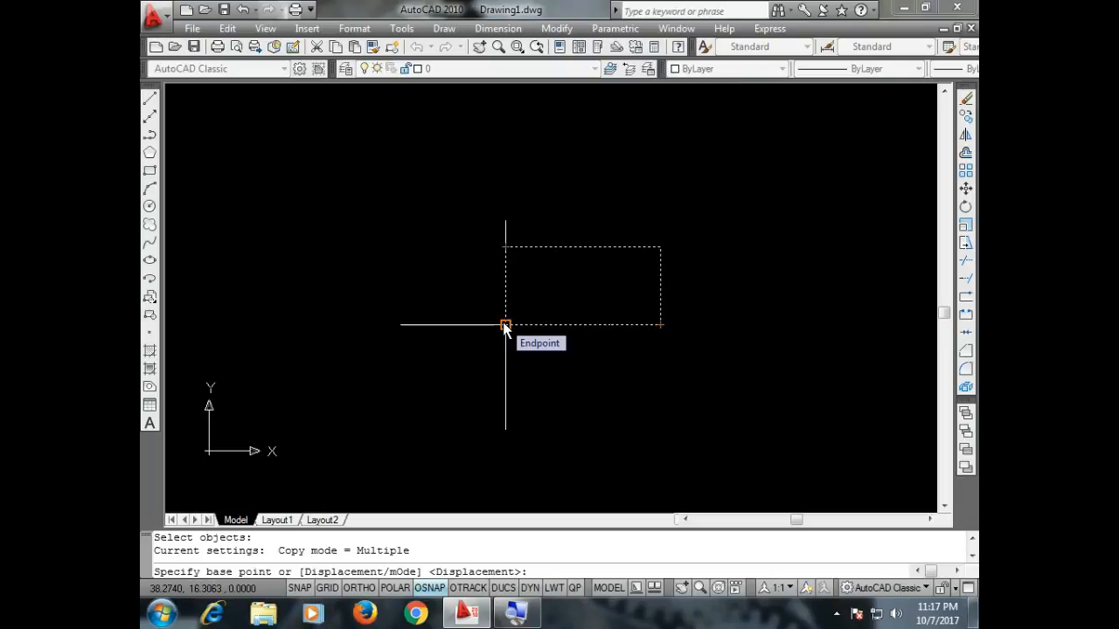
left_click(505, 325)
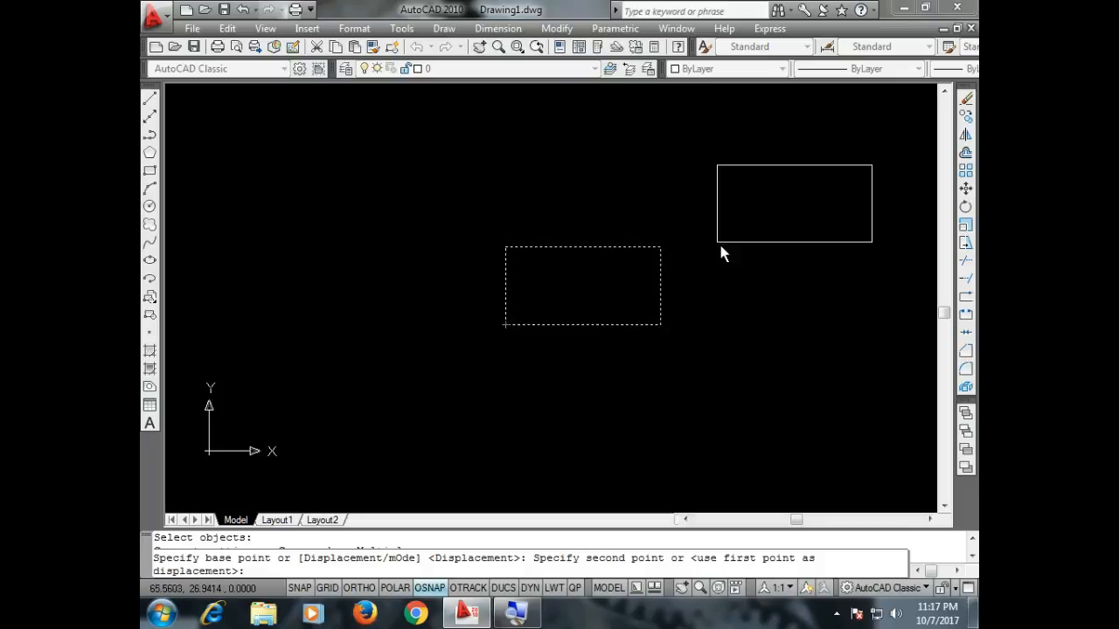
left_click(659, 327)
left_click(660, 248)
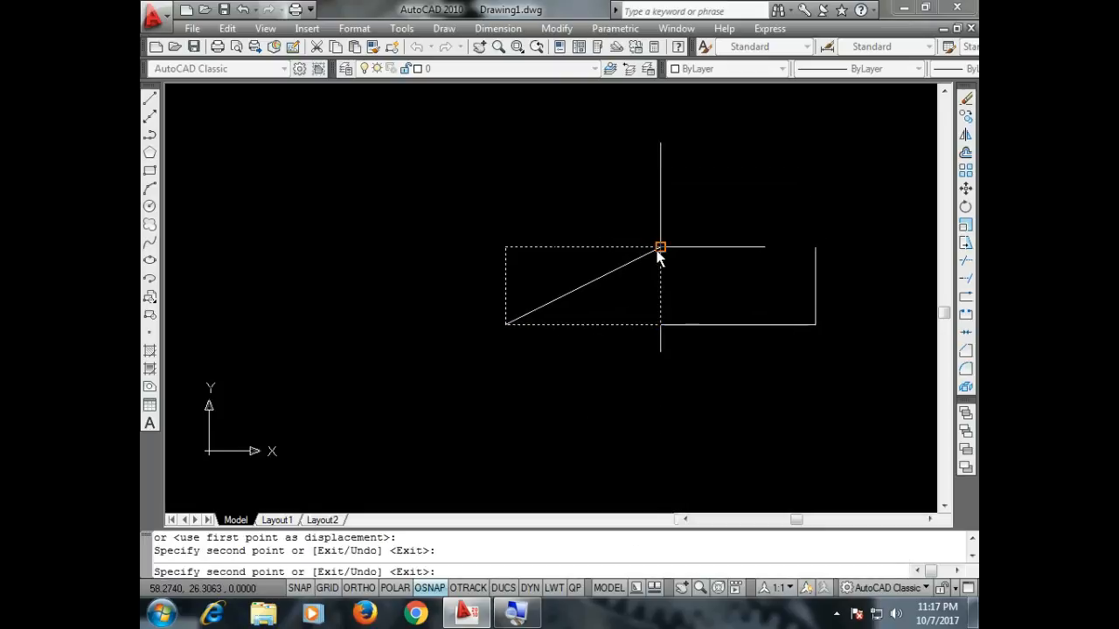
left_click(505, 248)
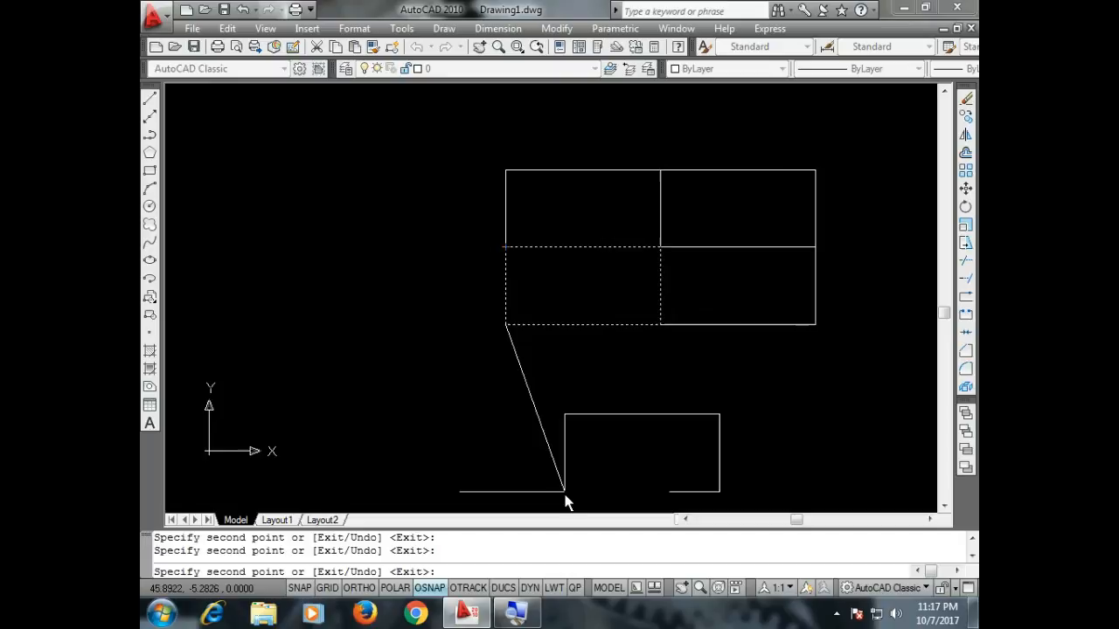
Place two more separate copies of the rectangle side by side below the block and end the Copy command.
left_click(601, 474)
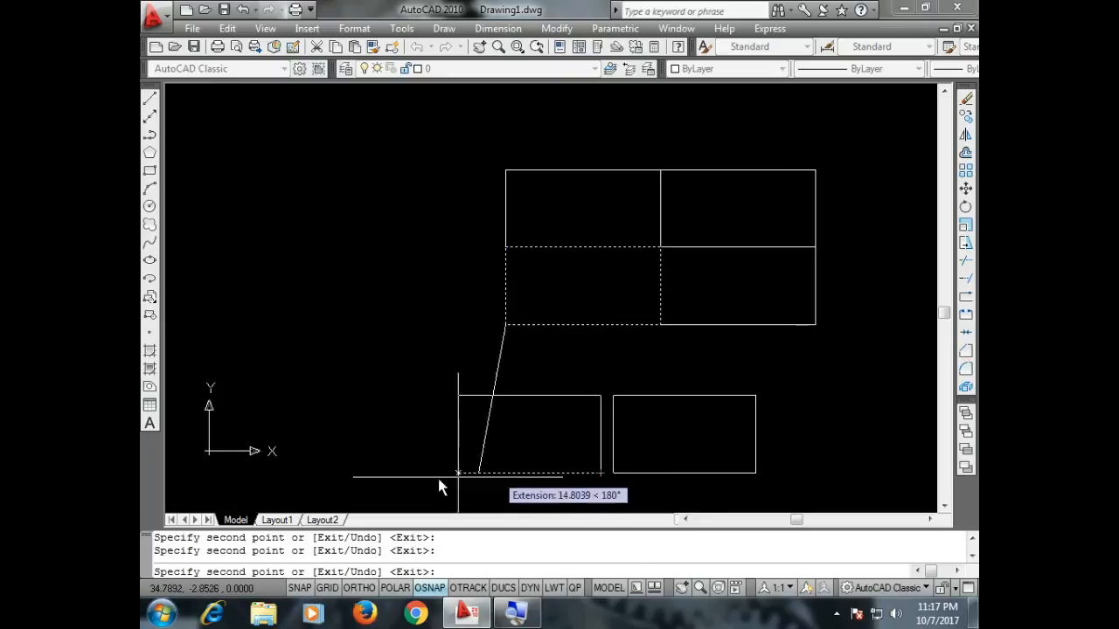
left_click(313, 473)
right_click(292, 281)
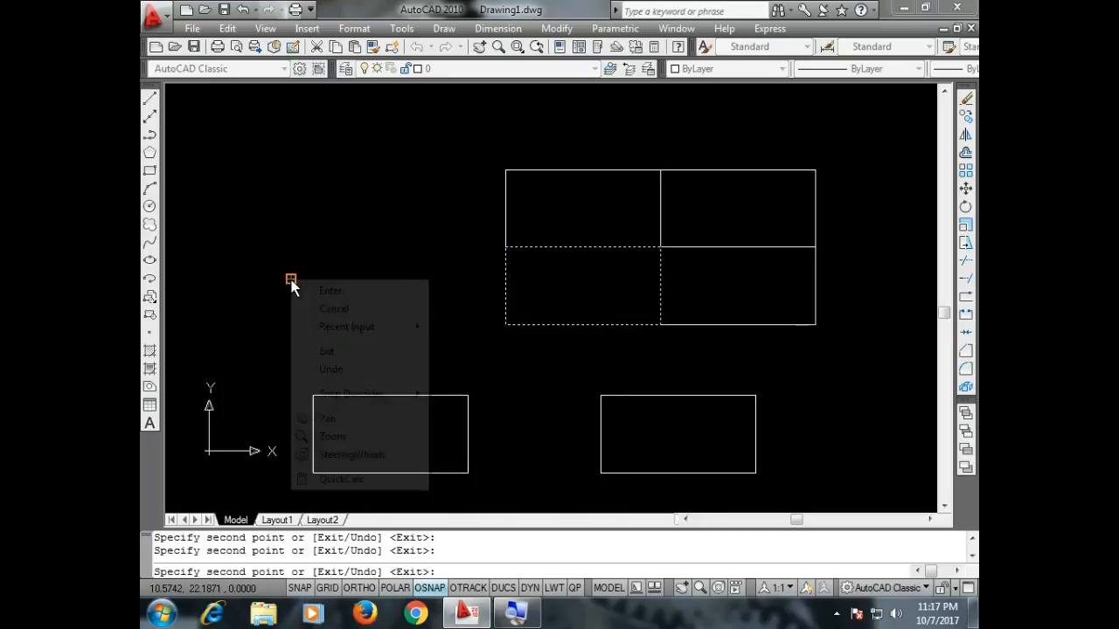
left_click(332, 309)
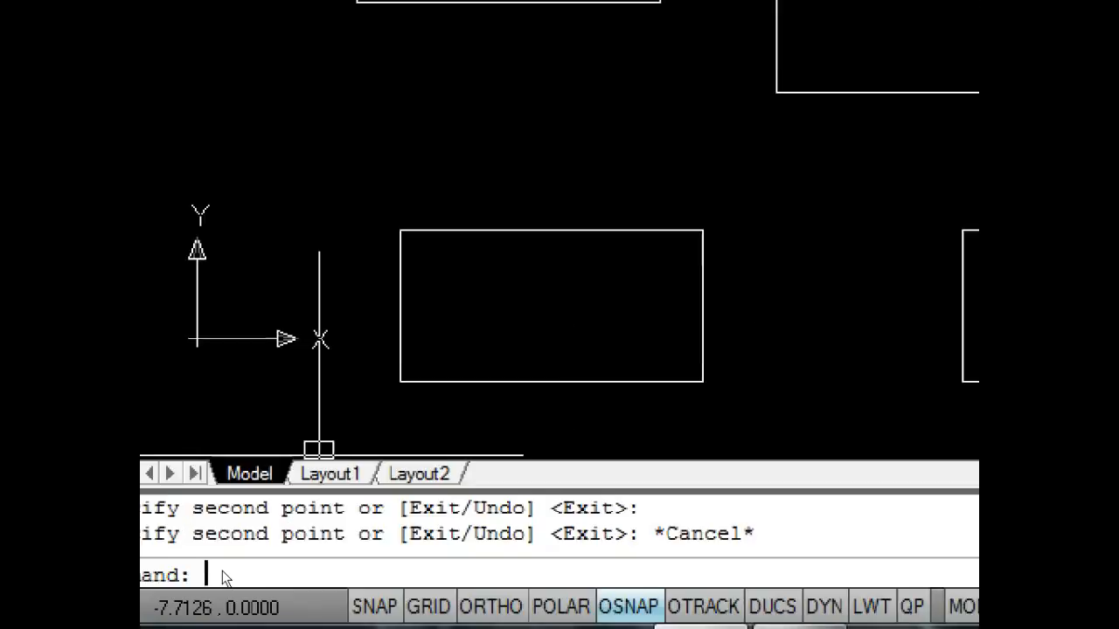
Copy the lower-left rectangle from its lower-left corner to its upper-left corner, lower-right corner and top-edge midpoint, and end the Copy command.
type("co")
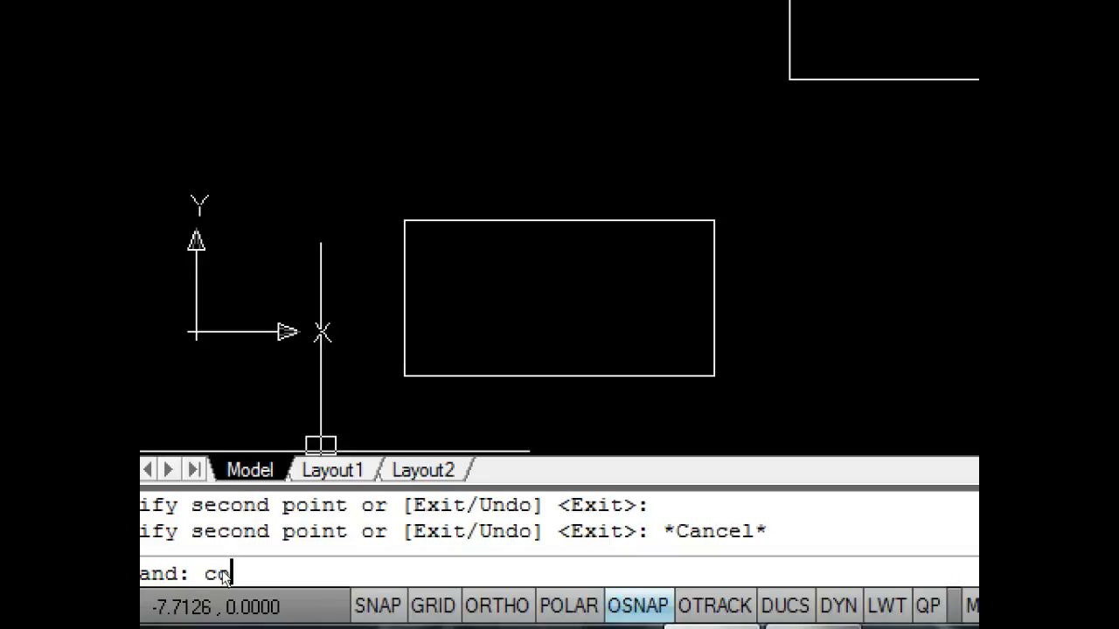
key("Return")
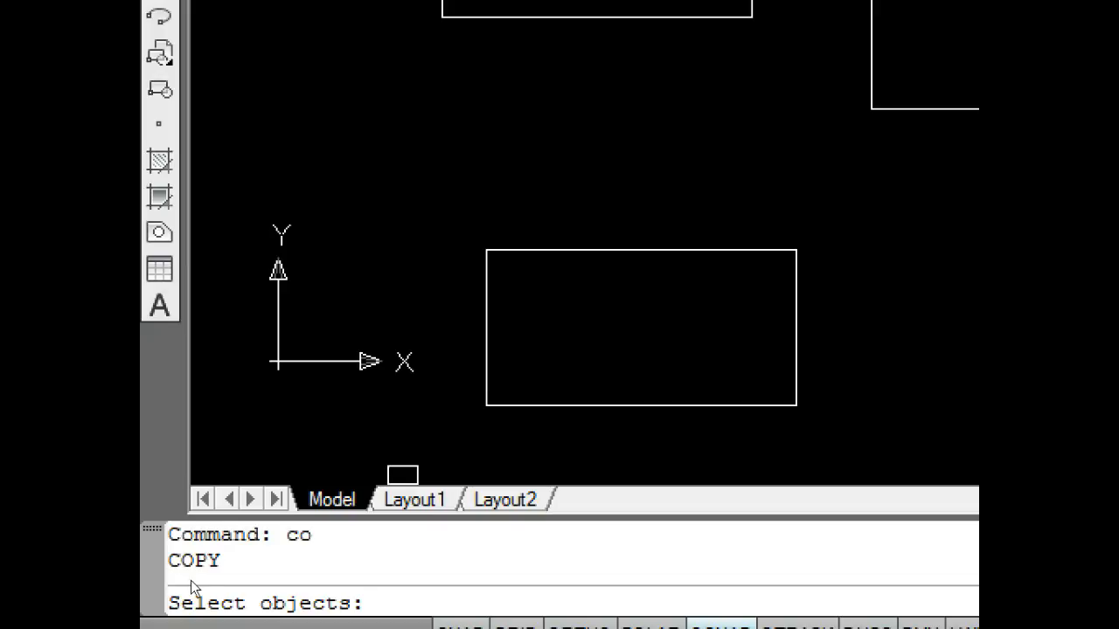
left_click(477, 347)
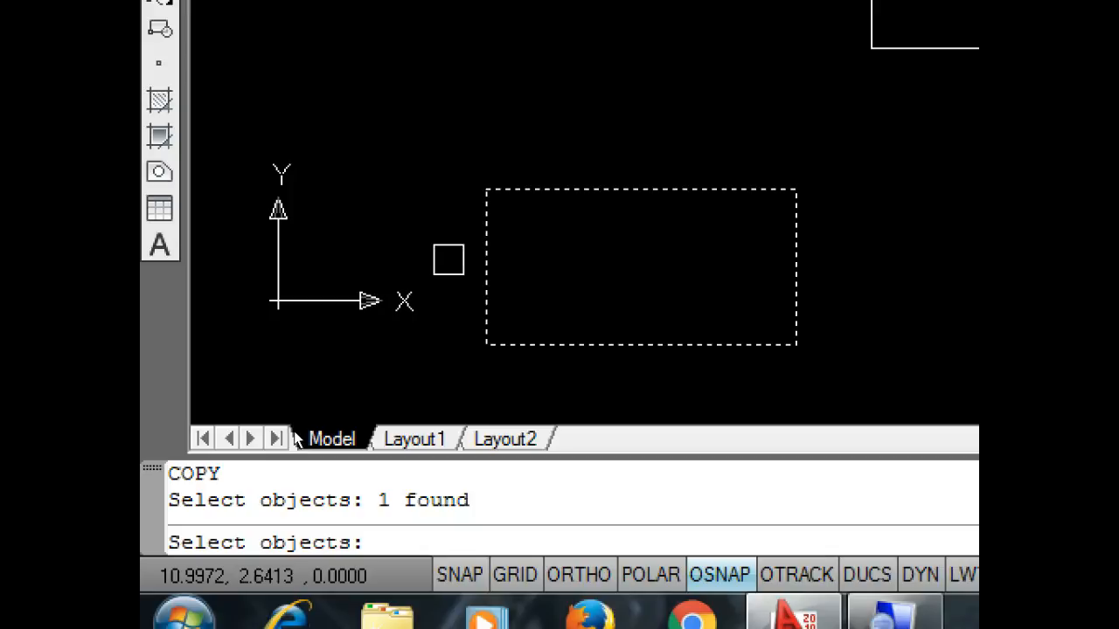
right_click(449, 254)
right_click(448, 254)
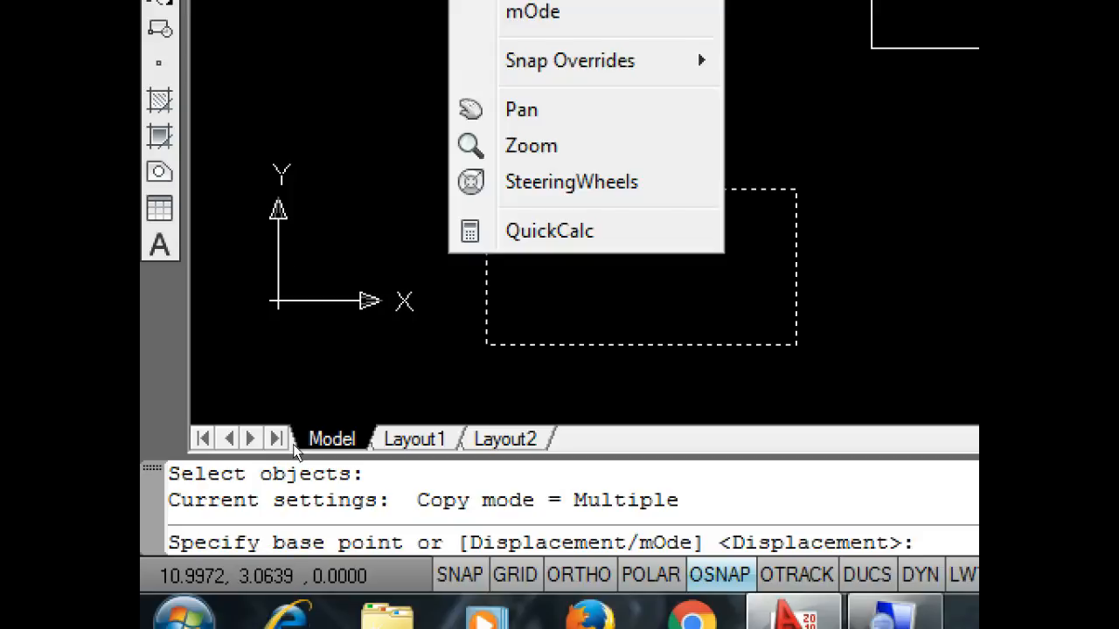
left_click(432, 299)
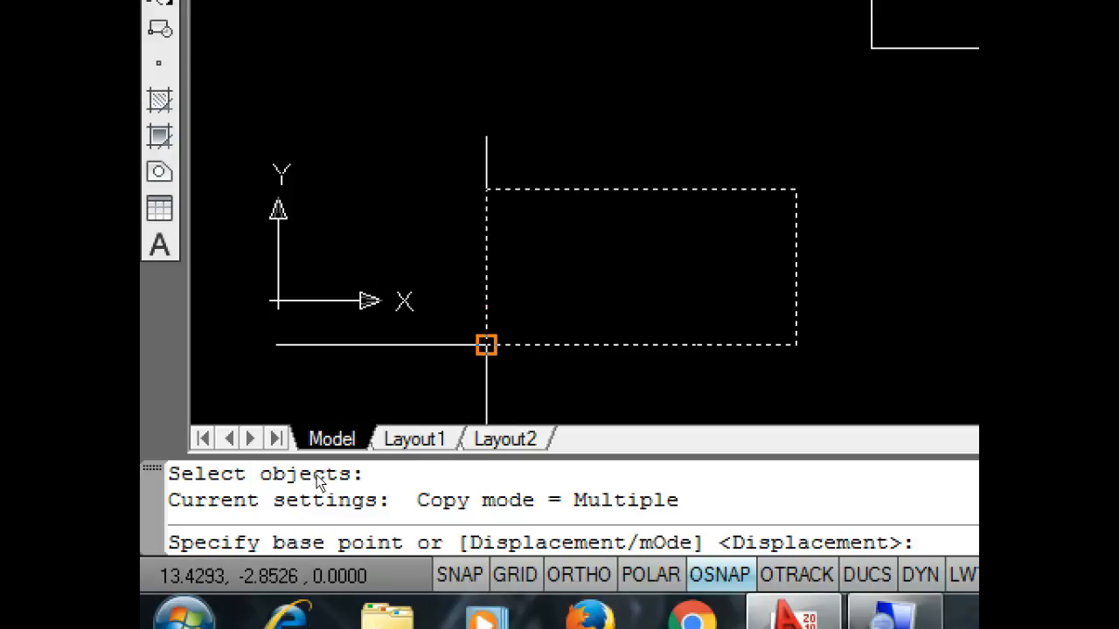
left_click(486, 344)
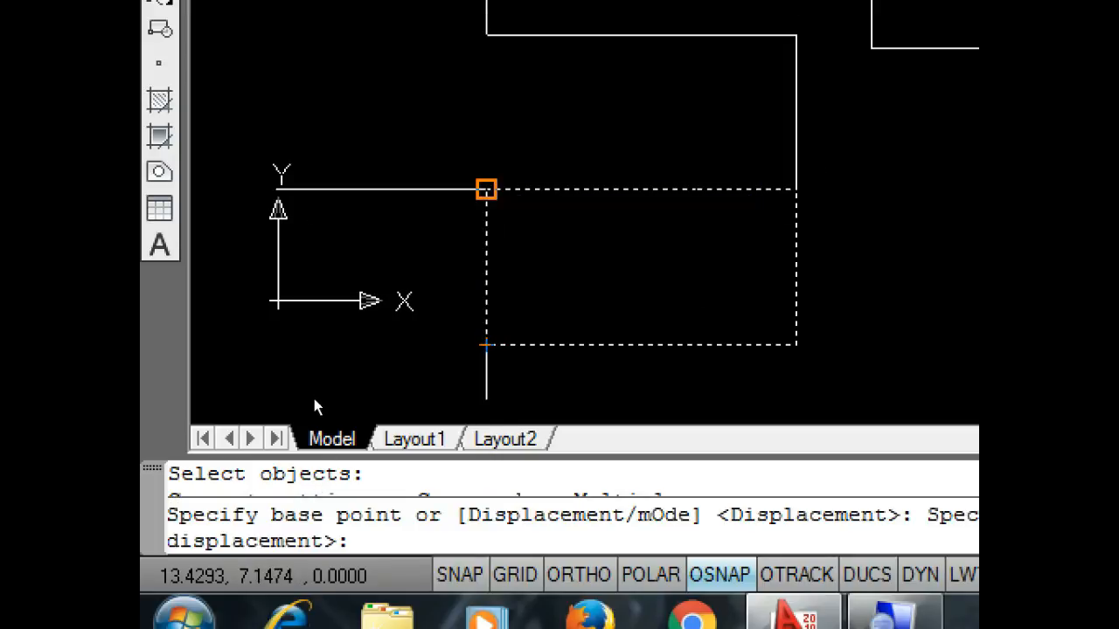
left_click(486, 189)
left_click(796, 345)
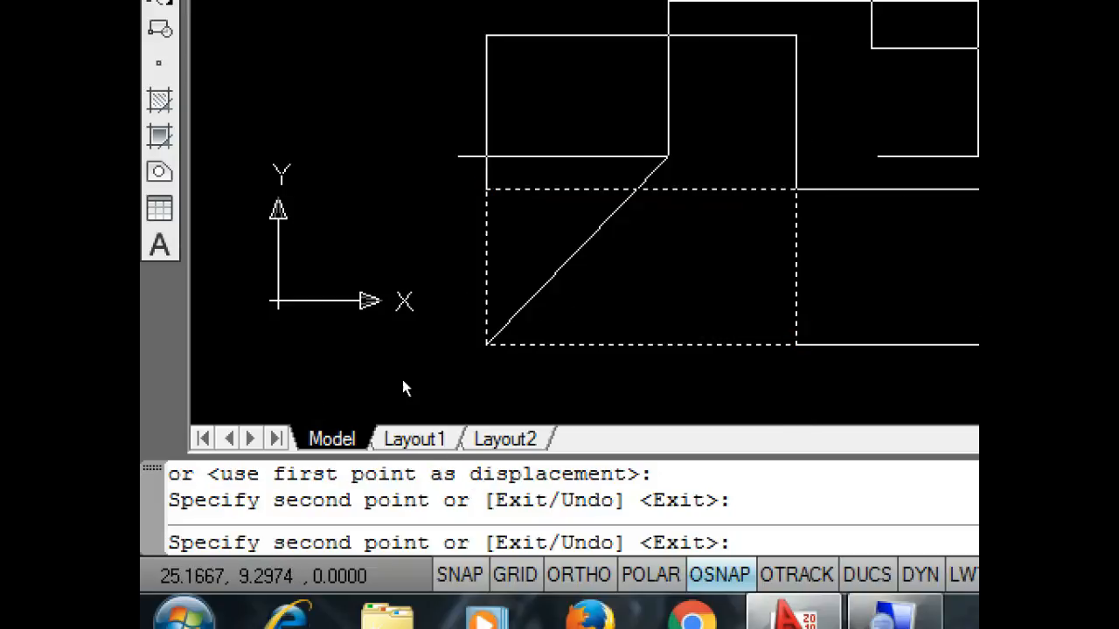
left_click(641, 189)
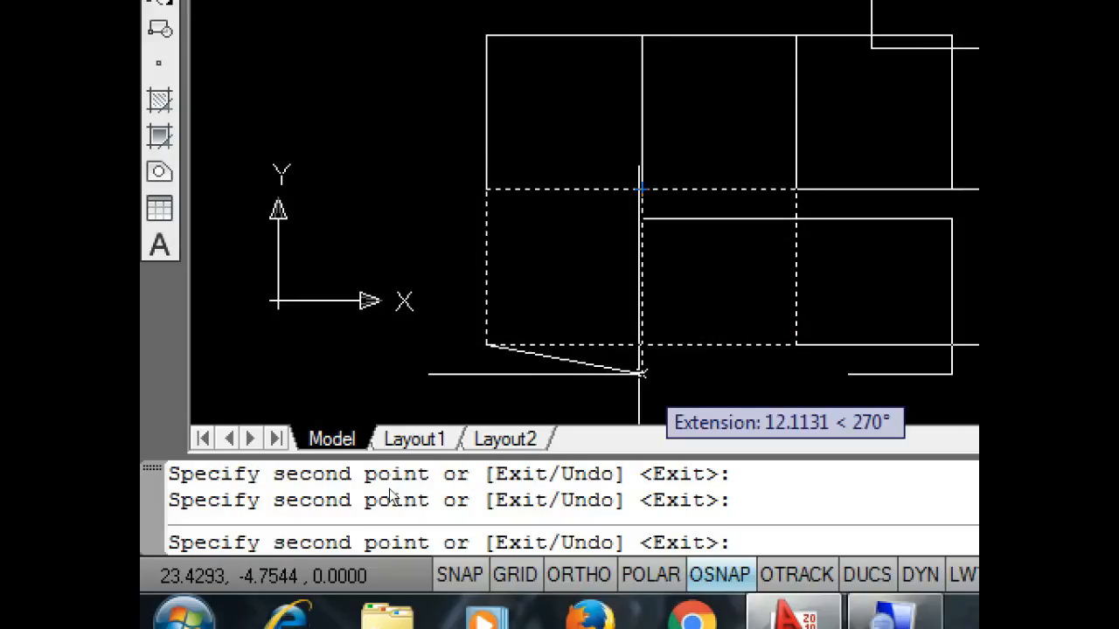
scroll(318, 389, "down", 2)
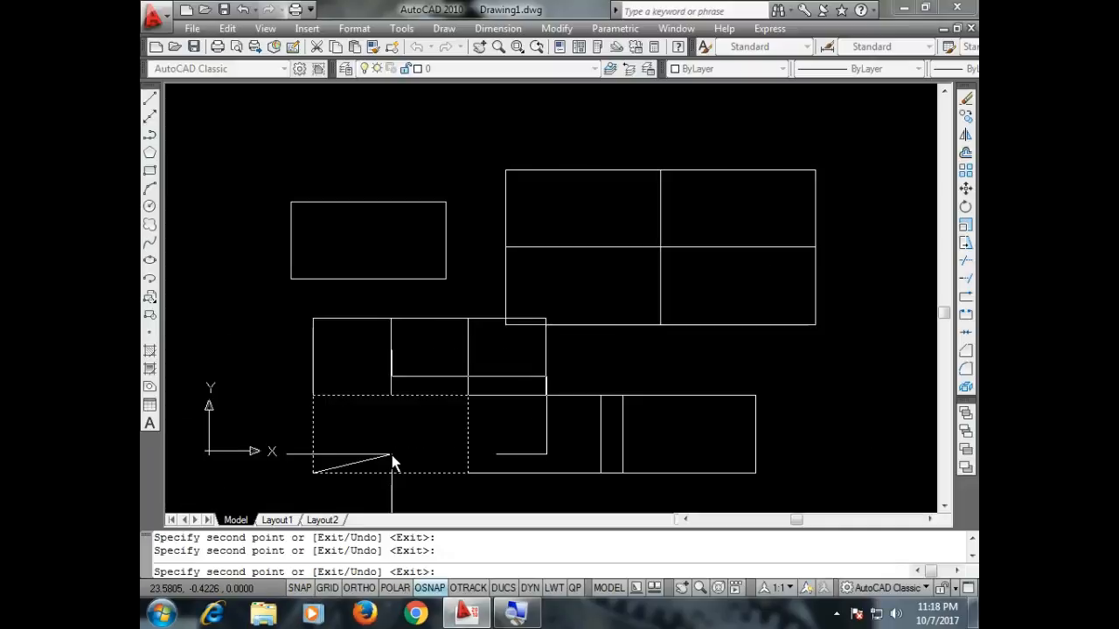
key("Escape")
Erase the two overlapping rectangles above the lower row, and all the rectangles in the lower row.
left_click(575, 367)
left_click(344, 368)
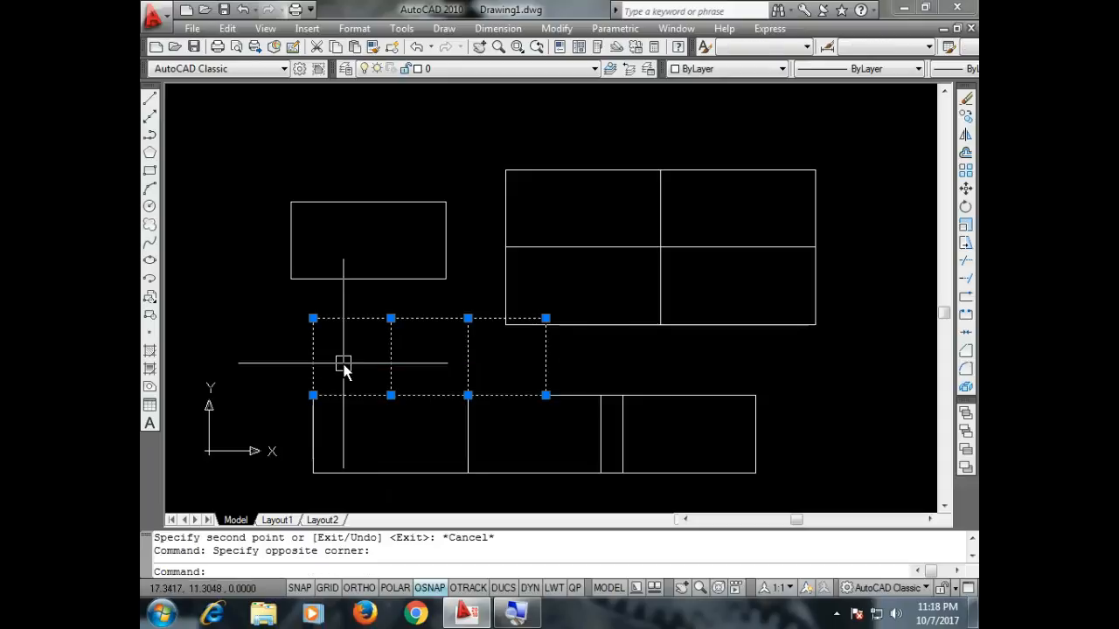
key("Delete")
left_click(782, 394)
left_click(409, 468)
key("Delete")
Erase the standalone rectangle and three rectangles of the two-by-two block, keeping only the block's lower-left one.
left_click(439, 287)
key("Delete")
left_click(716, 249)
key("Delete")
left_click(715, 250)
key("Delete")
left_click(667, 225)
key("Delete")
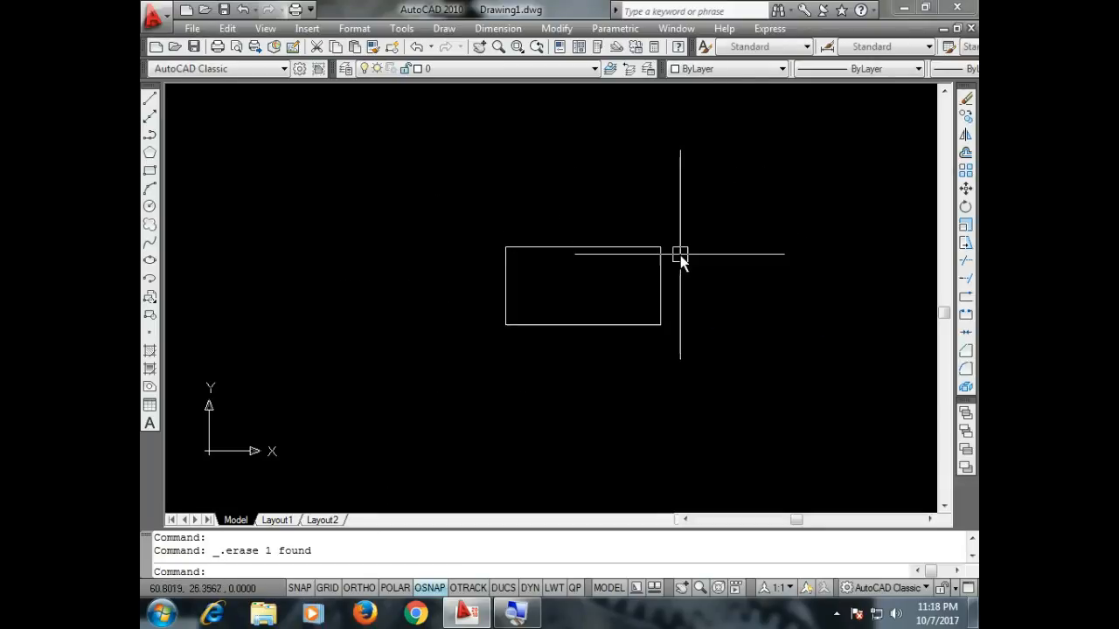
Draw a circle centred on the midpoint of the rectangle's left edge, with its radius reaching the upper-left corner.
scroll(699, 301, "up", 3)
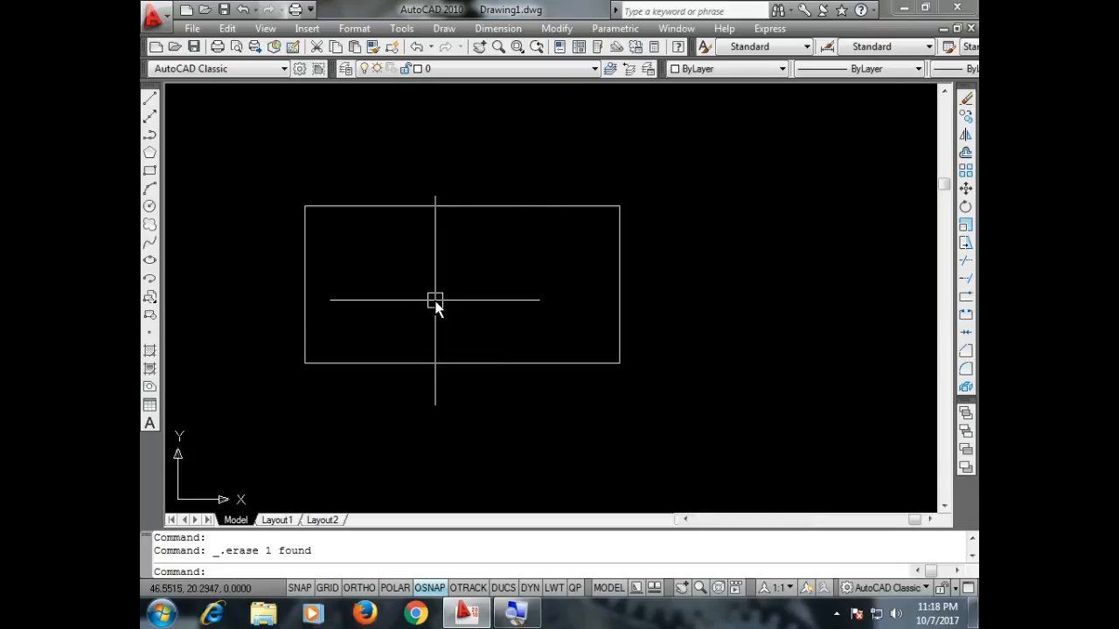
scroll(358, 354, "down", 2)
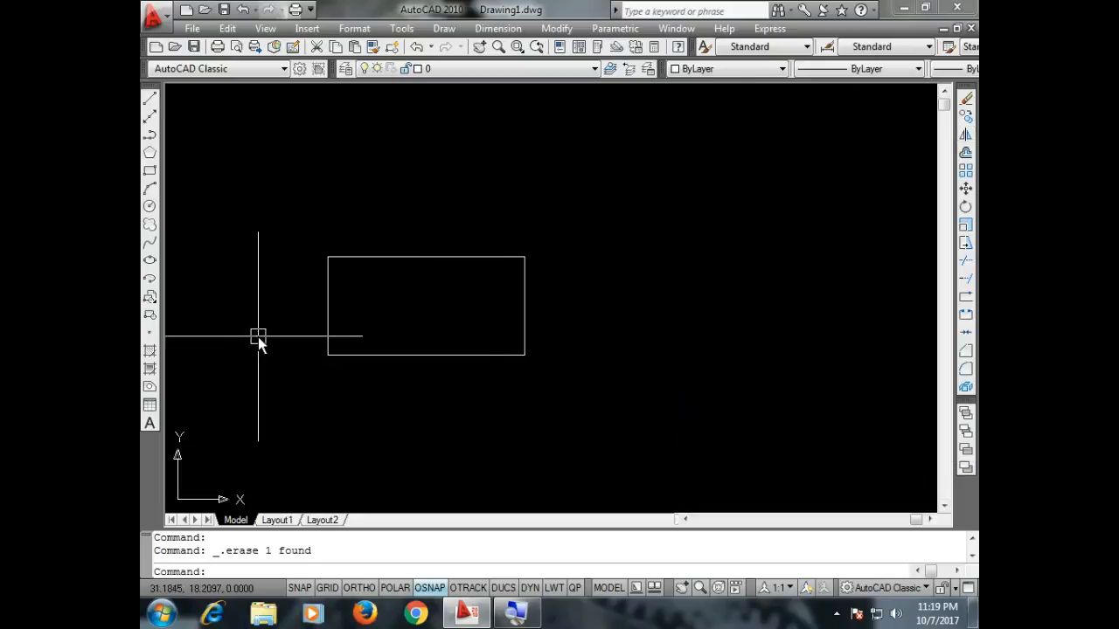
scroll(331, 347, "down", 1)
scroll(298, 354, "up", 1)
scroll(286, 354, "up", 1)
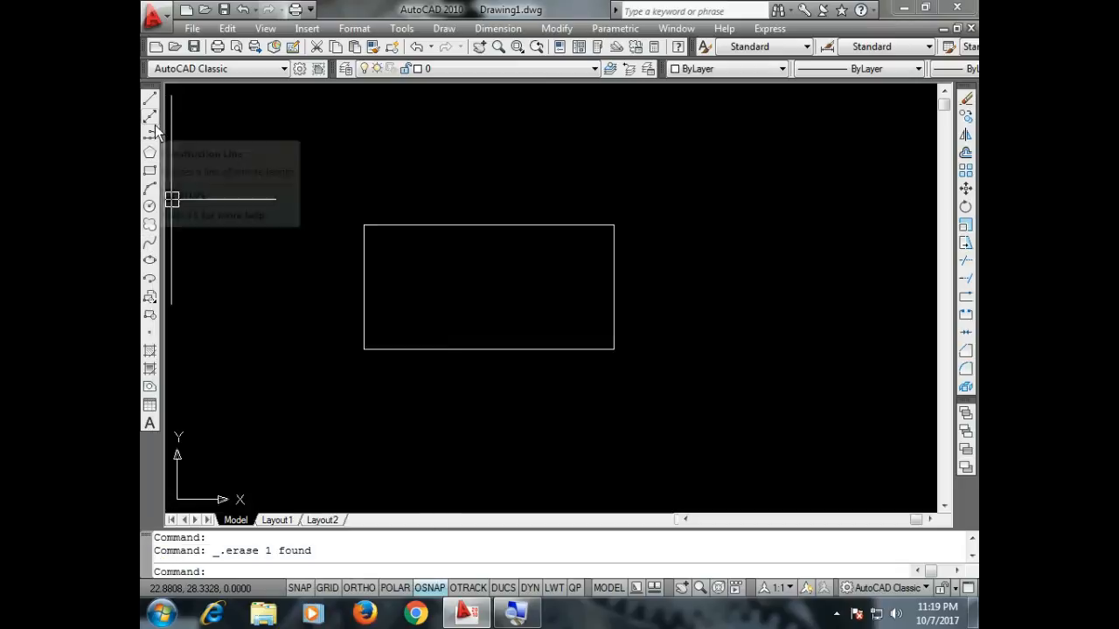
left_click(150, 206)
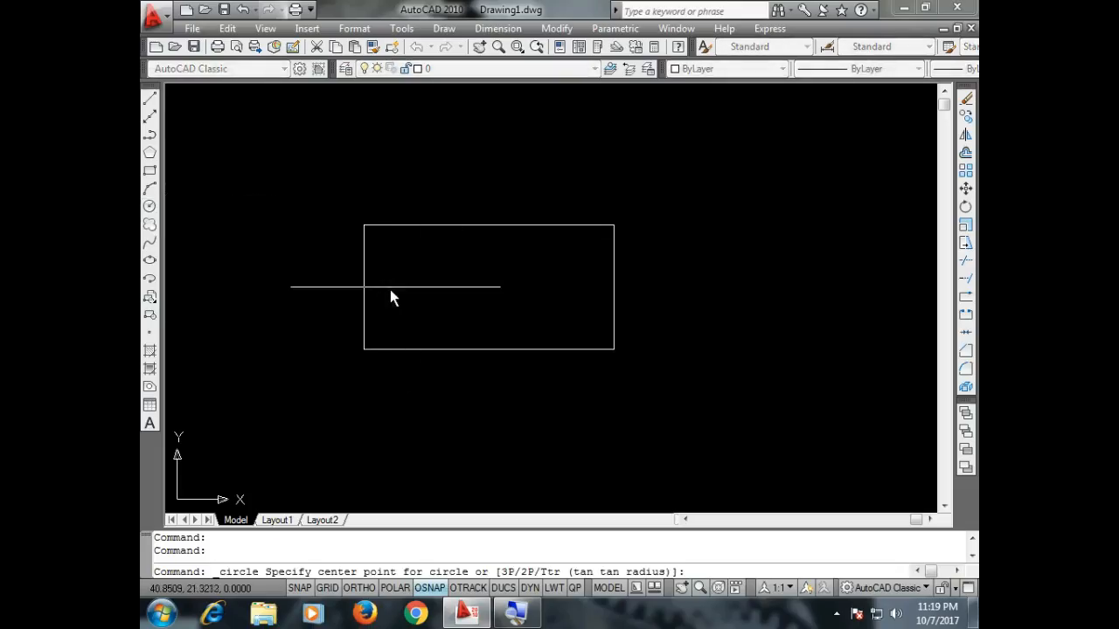
left_click(367, 294)
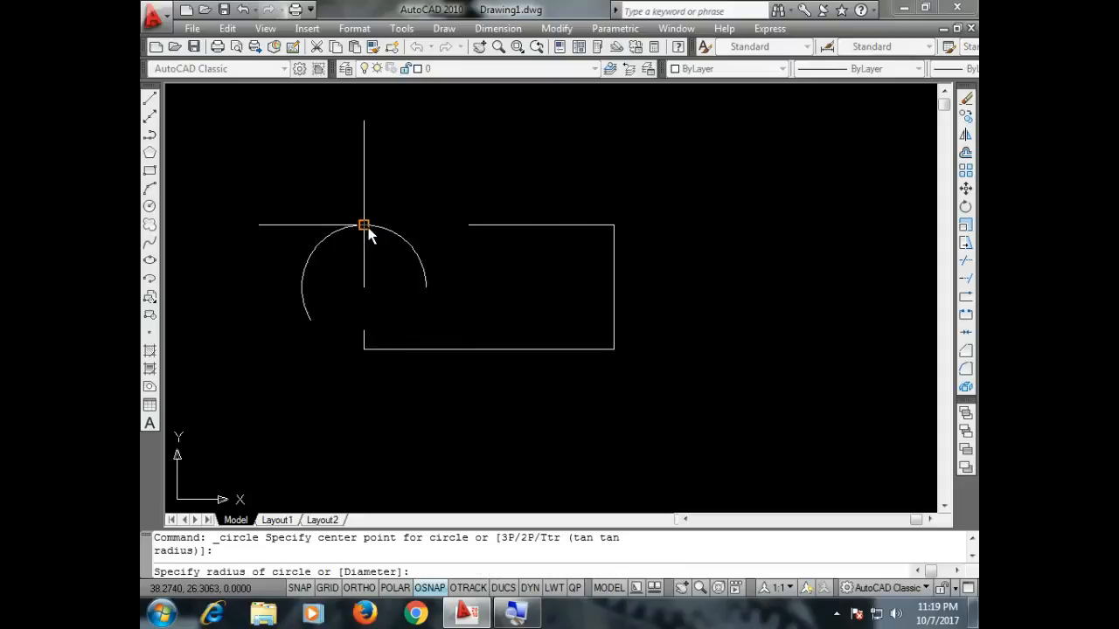
left_click(366, 228)
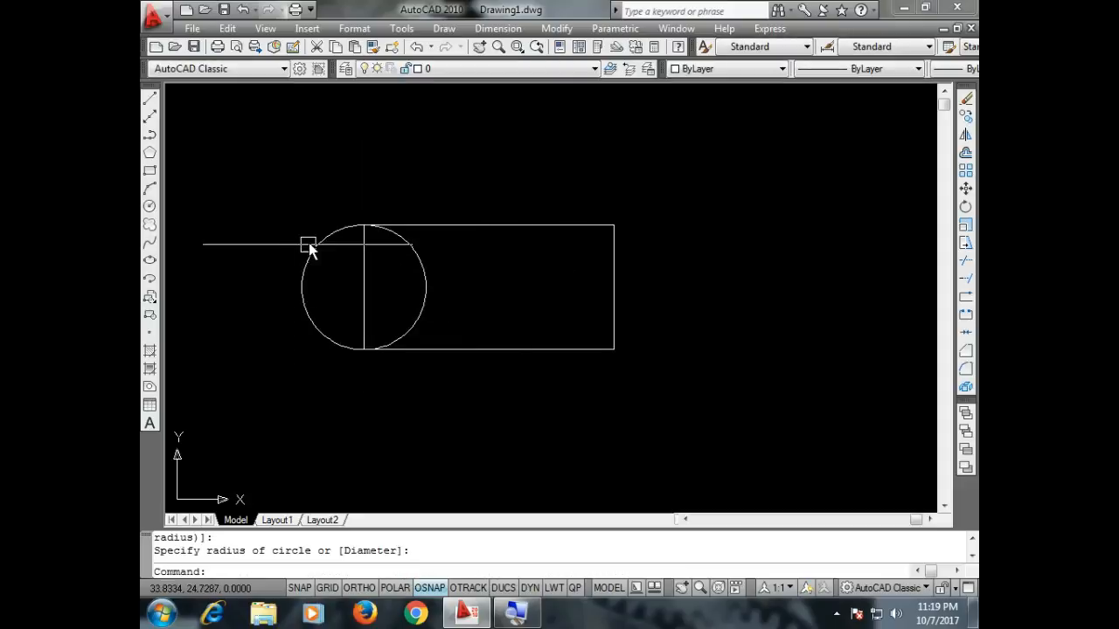
Trim away the half of the circle inside the rectangle, using all objects as cutting edges, and end the Trim command.
scroll(309, 241, "up", 2)
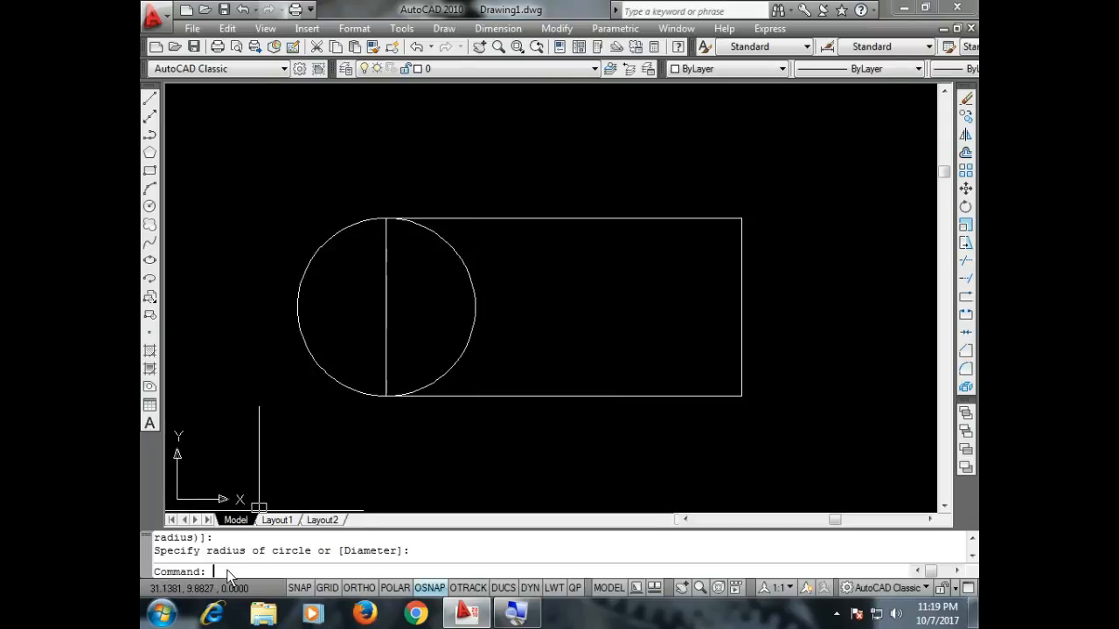
type("tr")
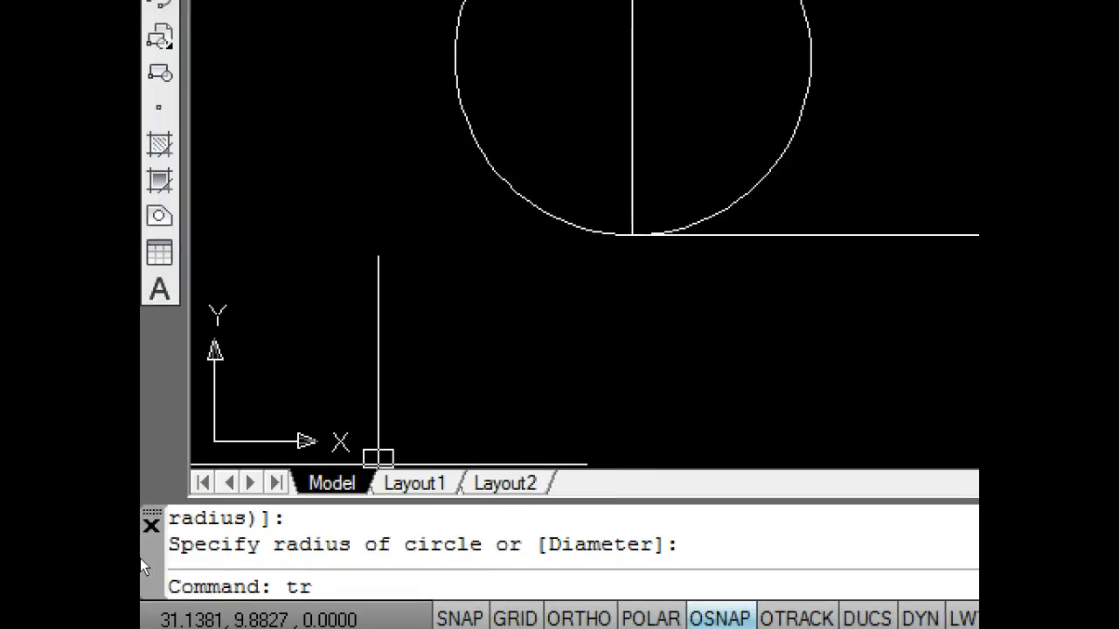
key("Return")
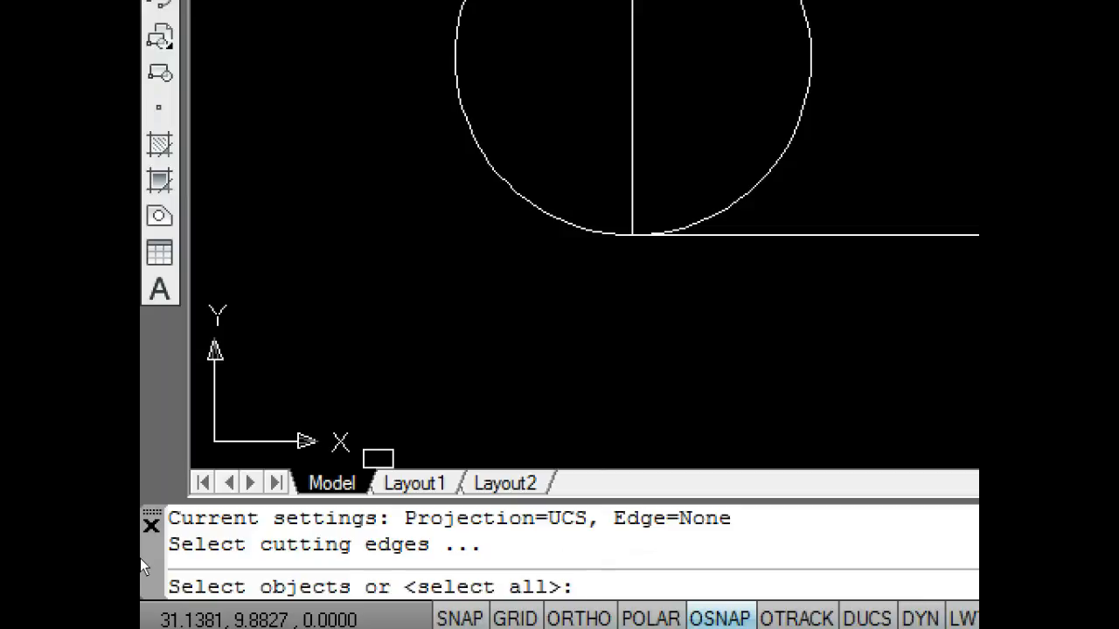
key("Return")
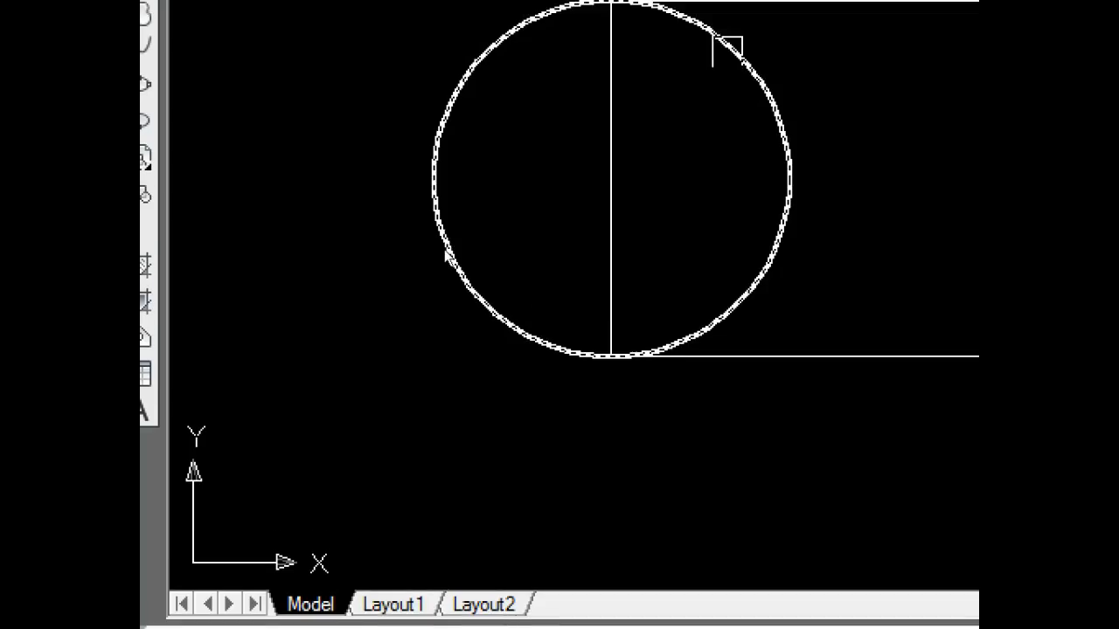
left_click(781, 118)
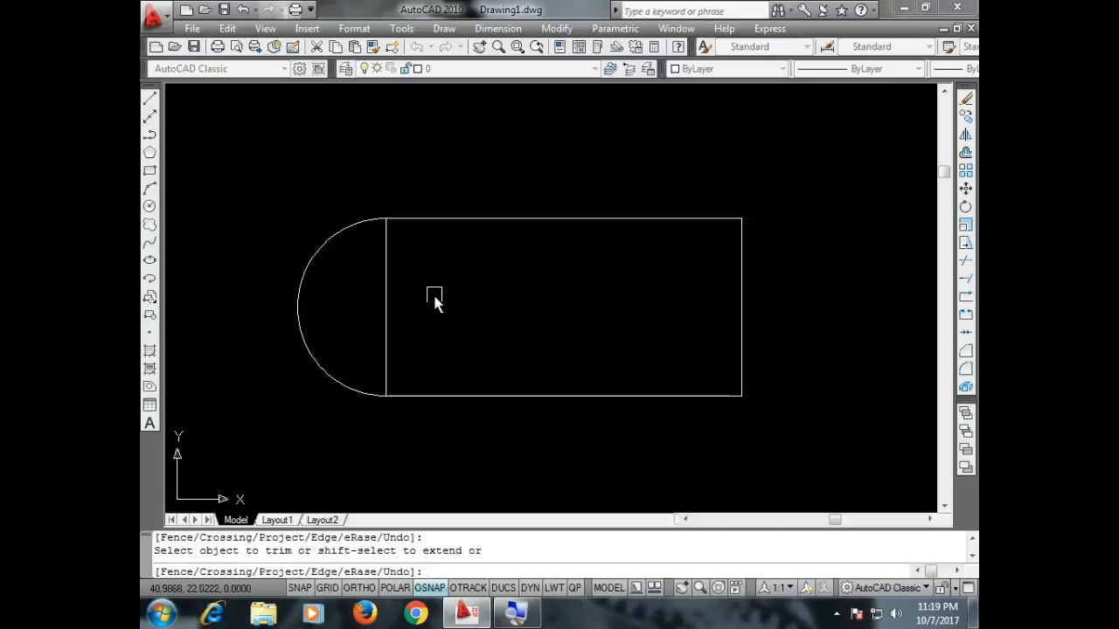
right_click(433, 304)
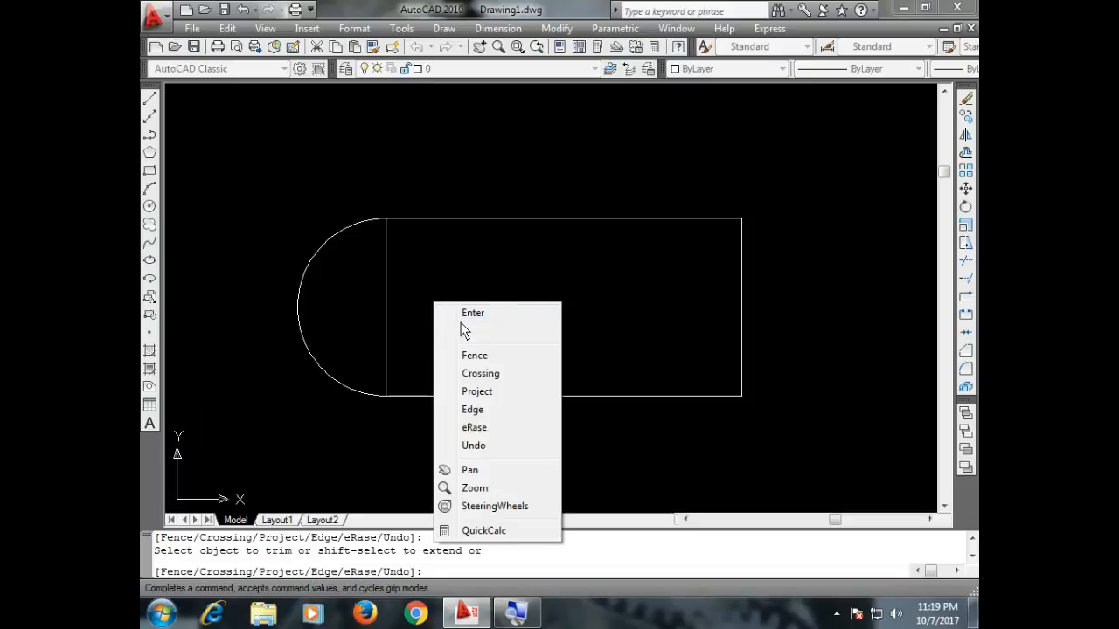
left_click(472, 313)
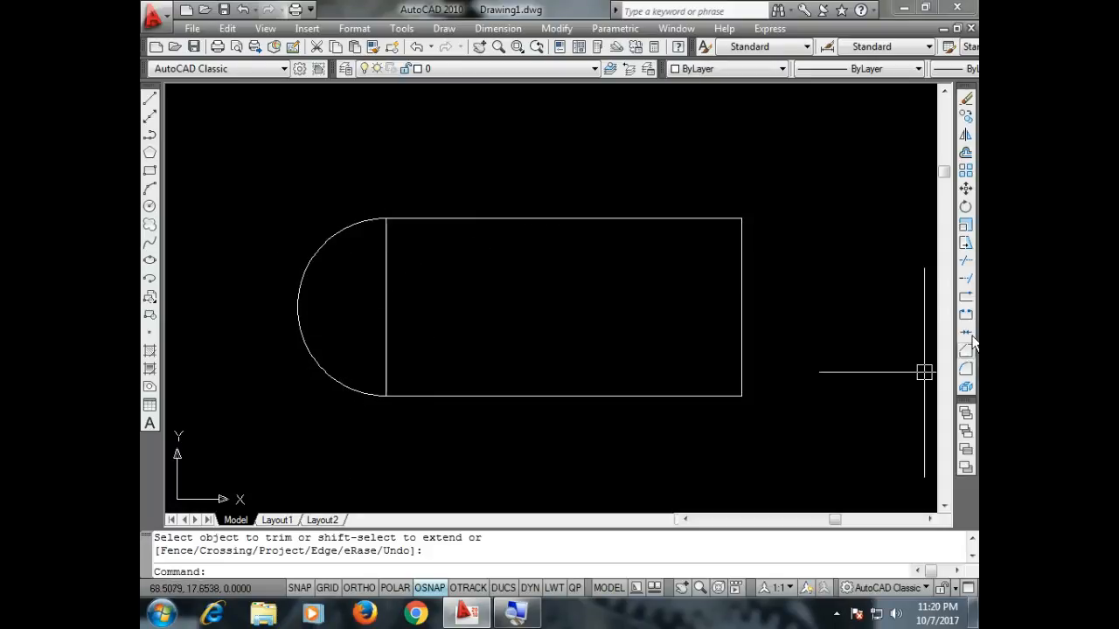
Mirror the left arc about the line through the midpoints of the rectangle's bottom and top edges, keeping the source arc.
left_click(966, 136)
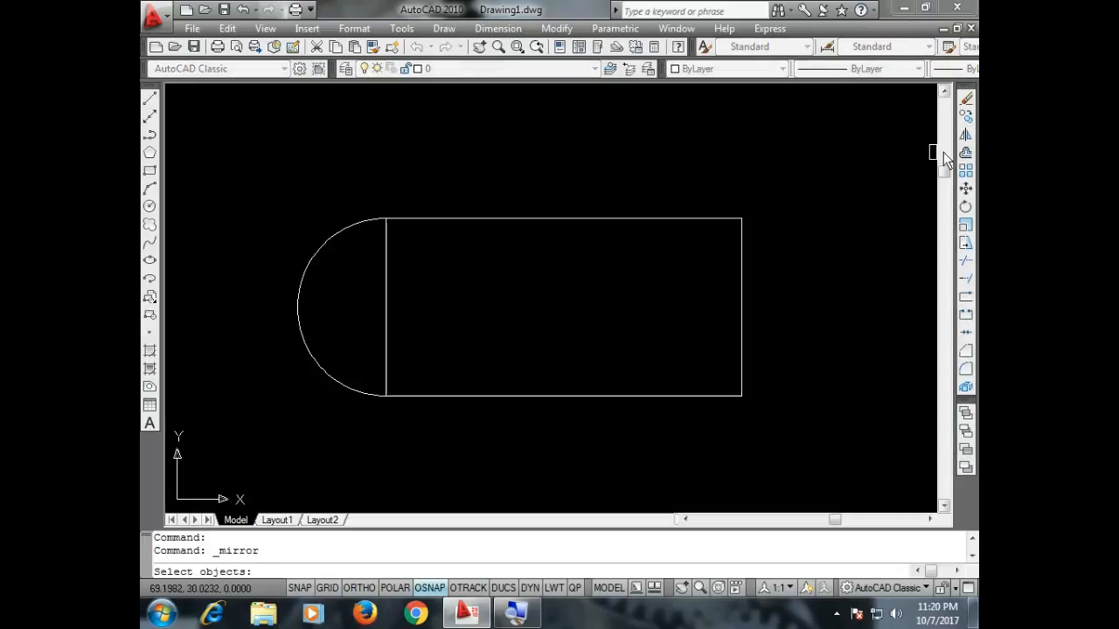
left_click(357, 229)
key("Return")
key("Return")
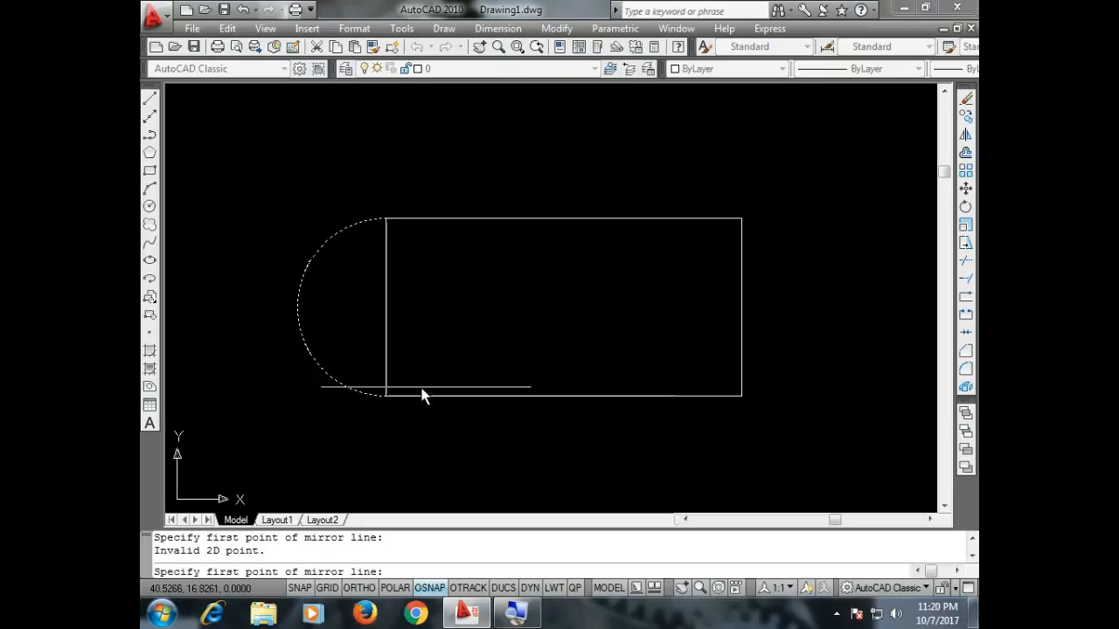
left_click(568, 399)
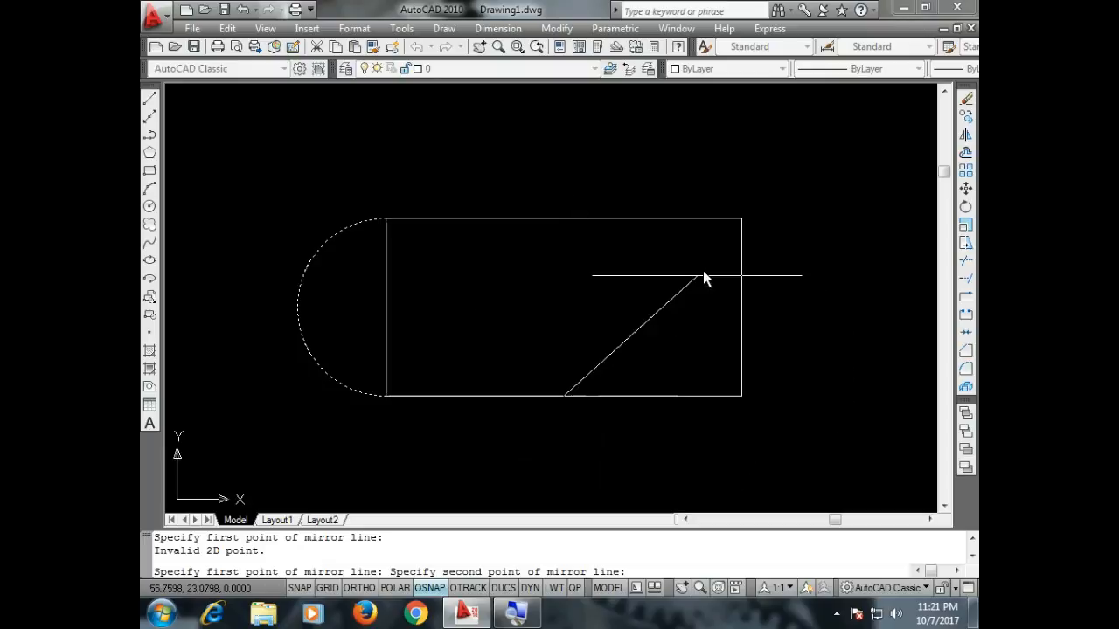
scroll(699, 255, "down", 2)
scroll(697, 255, "down", 1)
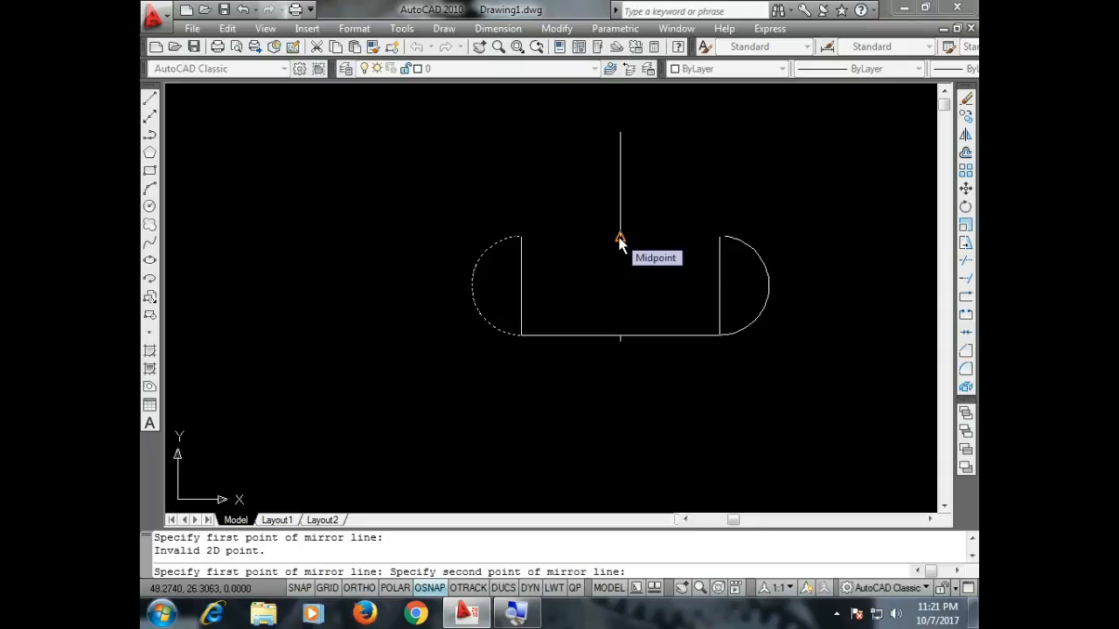
scroll(625, 249, "up", 2)
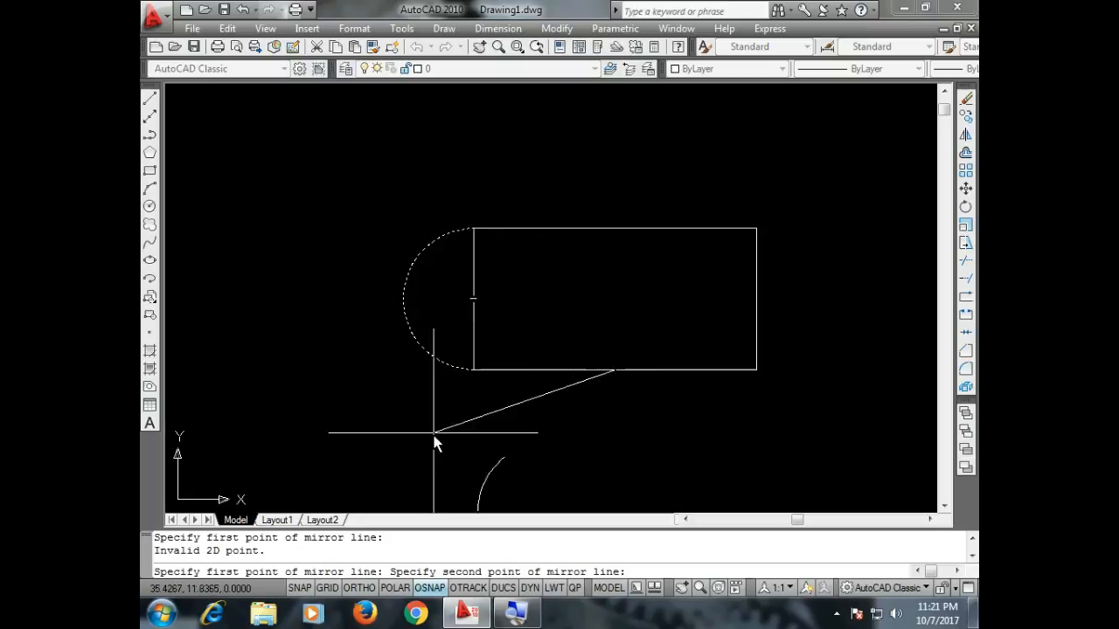
left_click(616, 234)
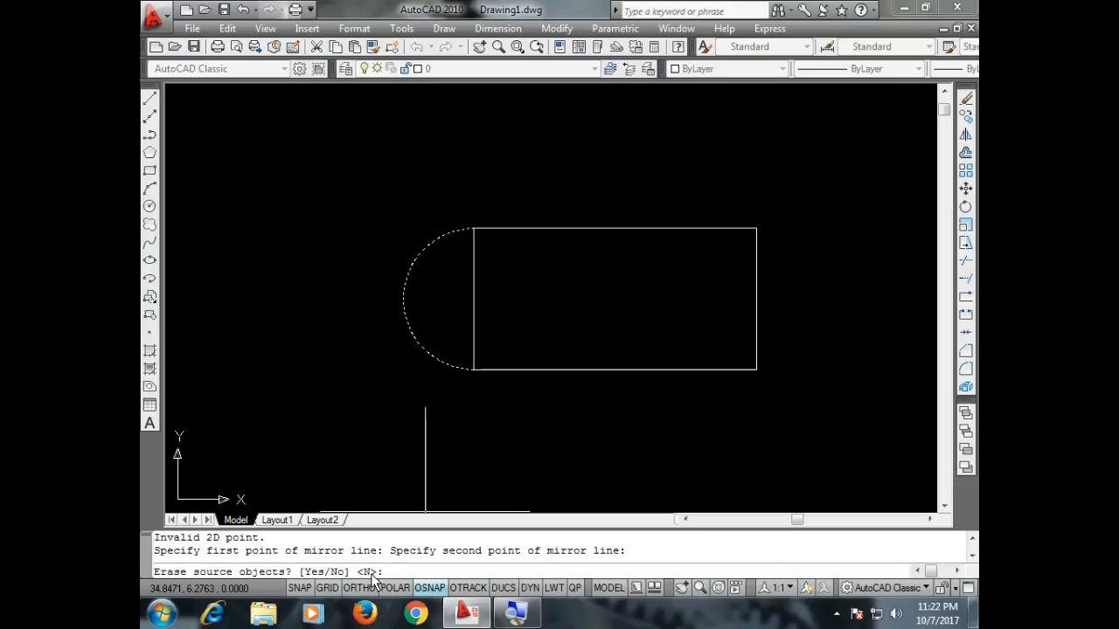
type("n")
key("Return")
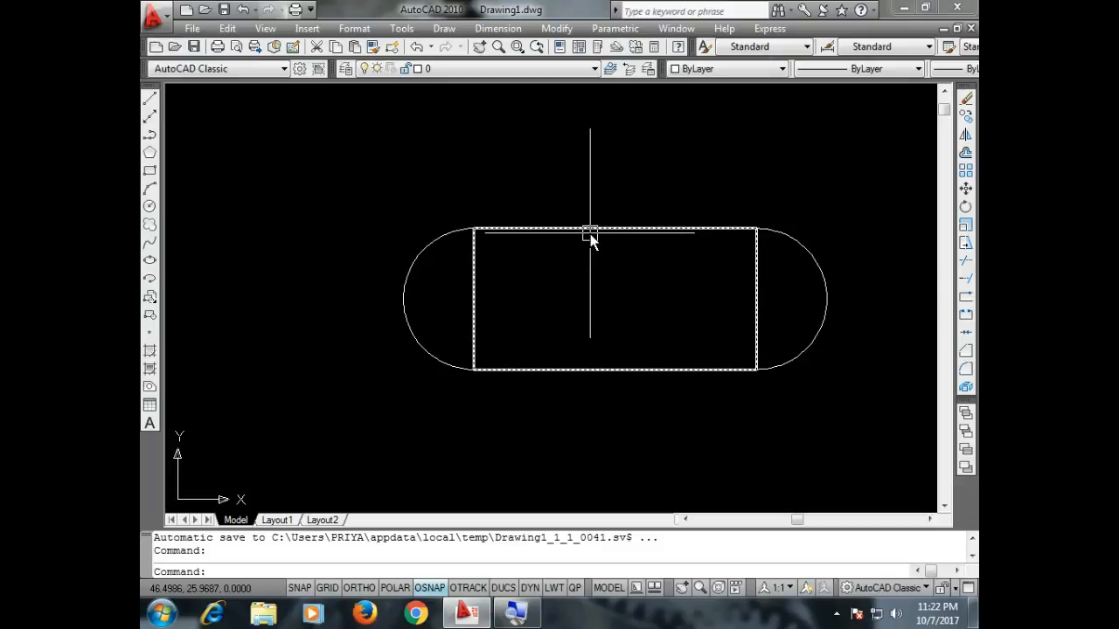
Erase the right arc and mirror the left arc about the rectangle's vertical midline through its edge midpoints, deleting the source arc.
left_click(812, 271)
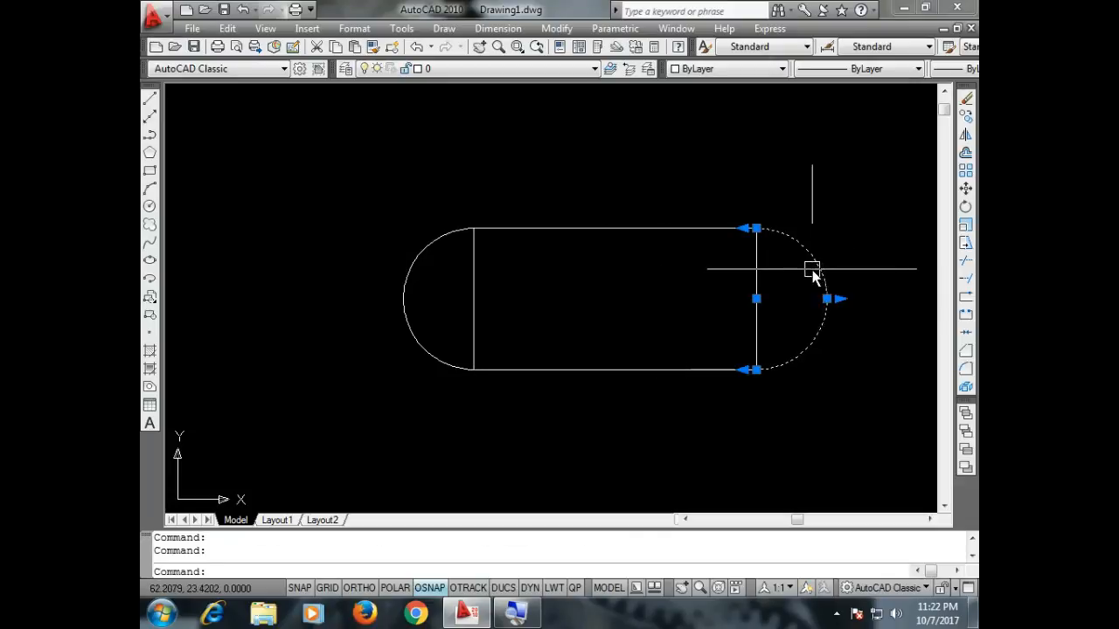
key("Delete")
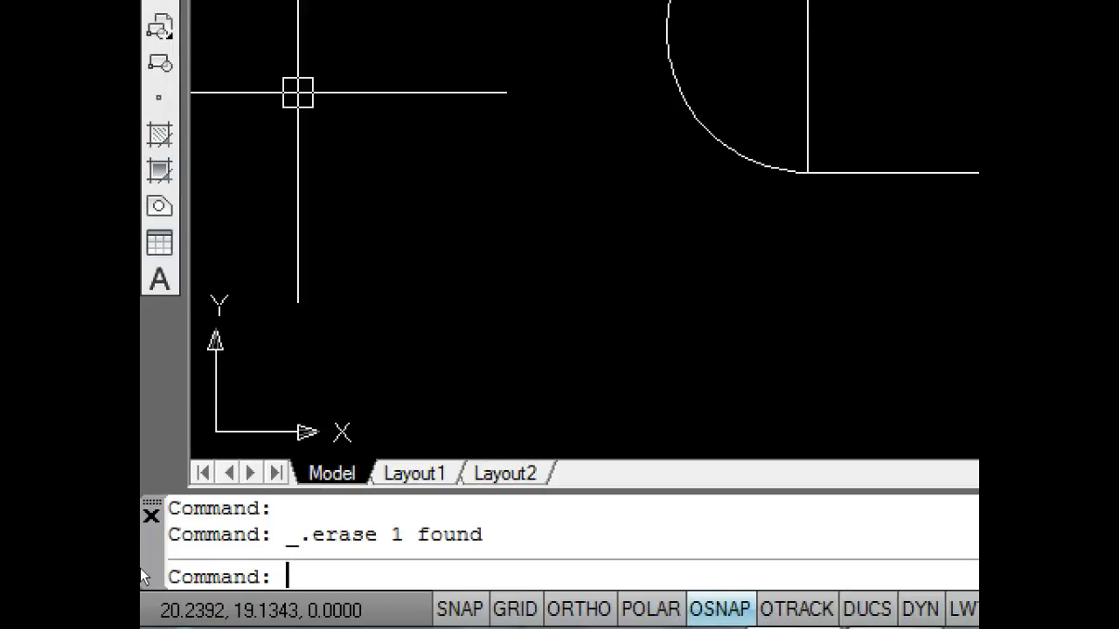
type("mi")
key("Return")
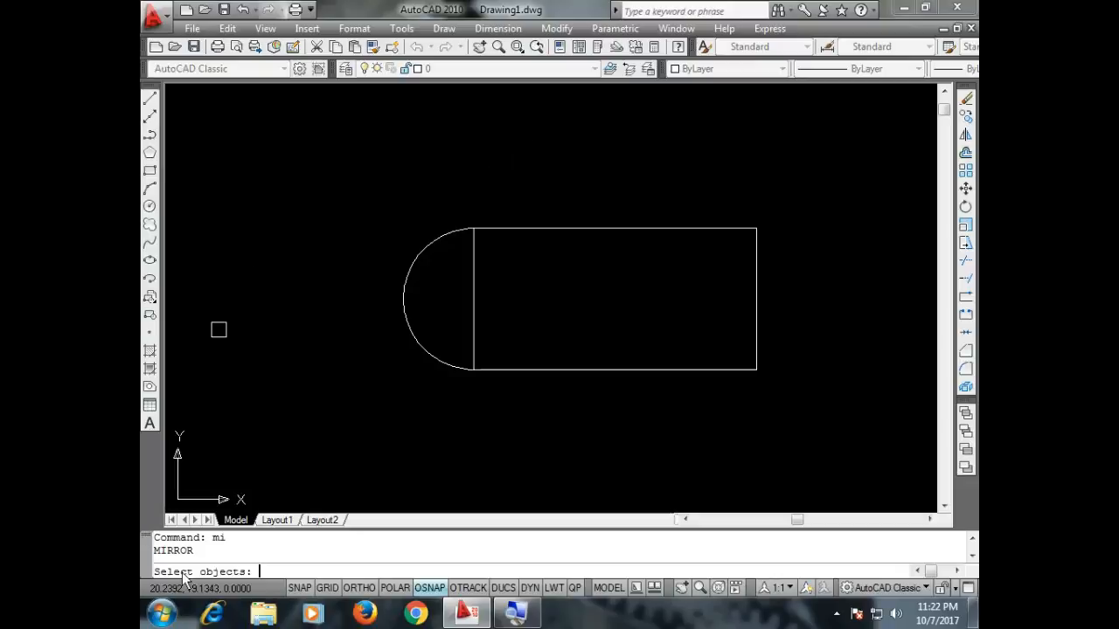
left_click(412, 334)
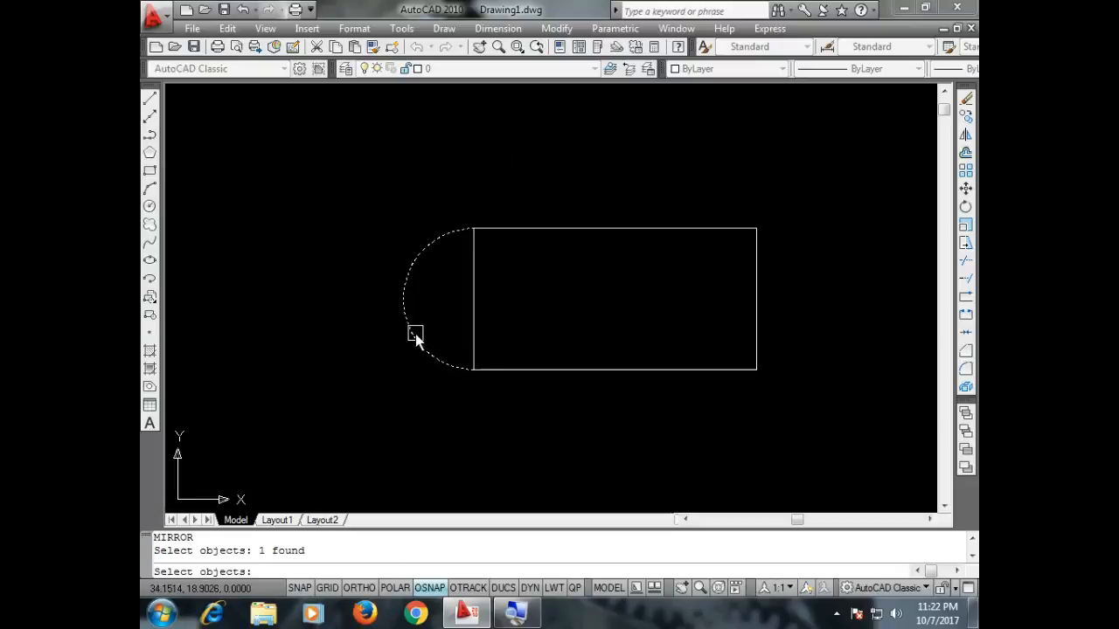
key("Return")
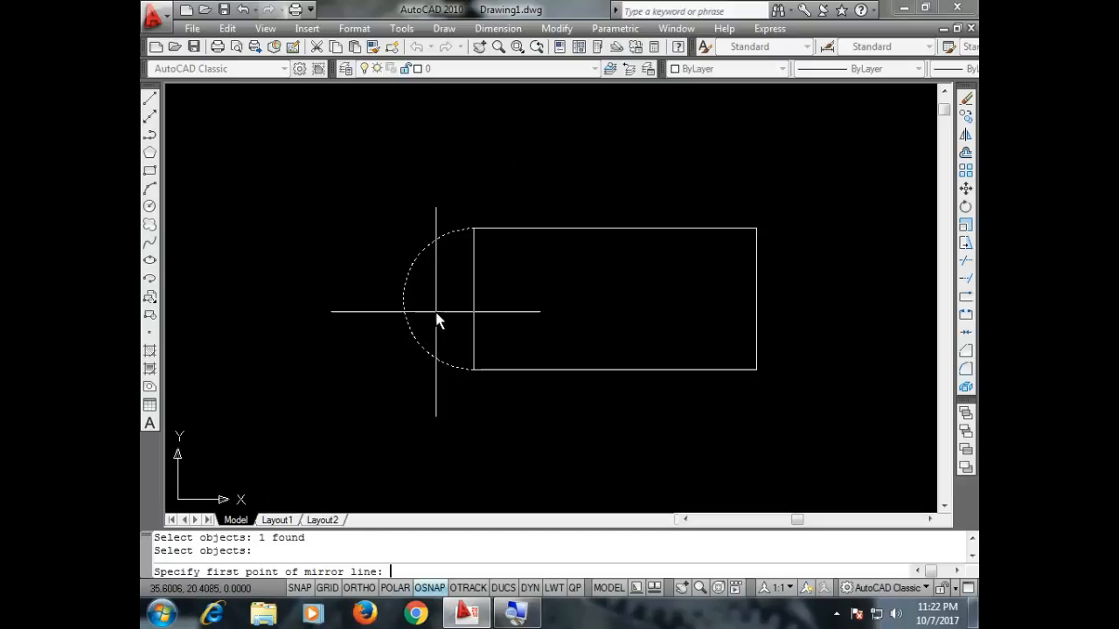
left_click(613, 371)
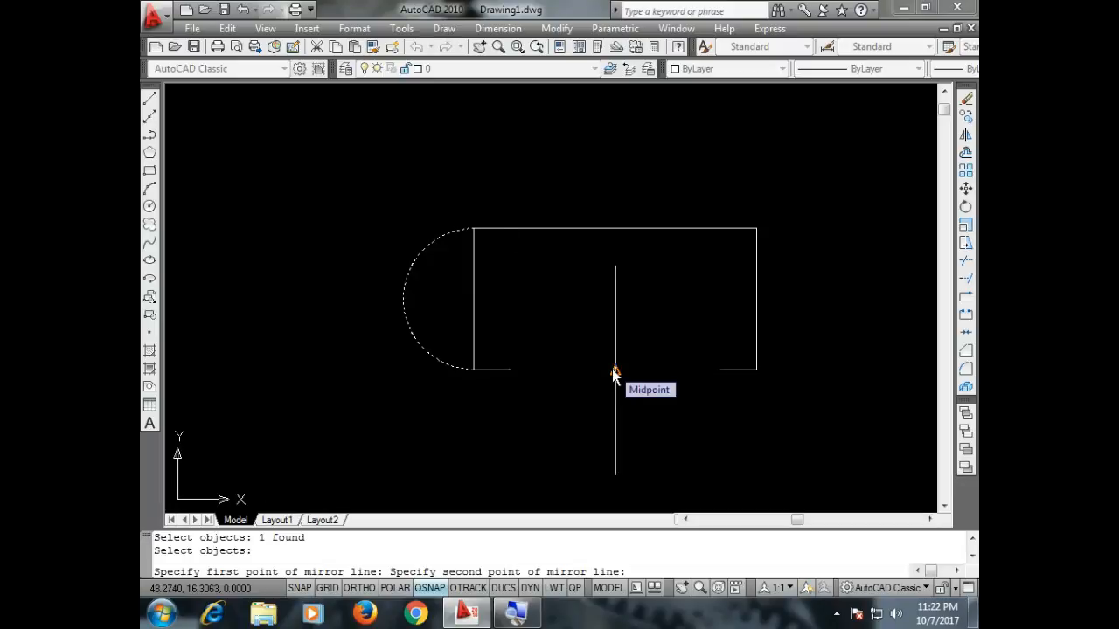
left_click(612, 230)
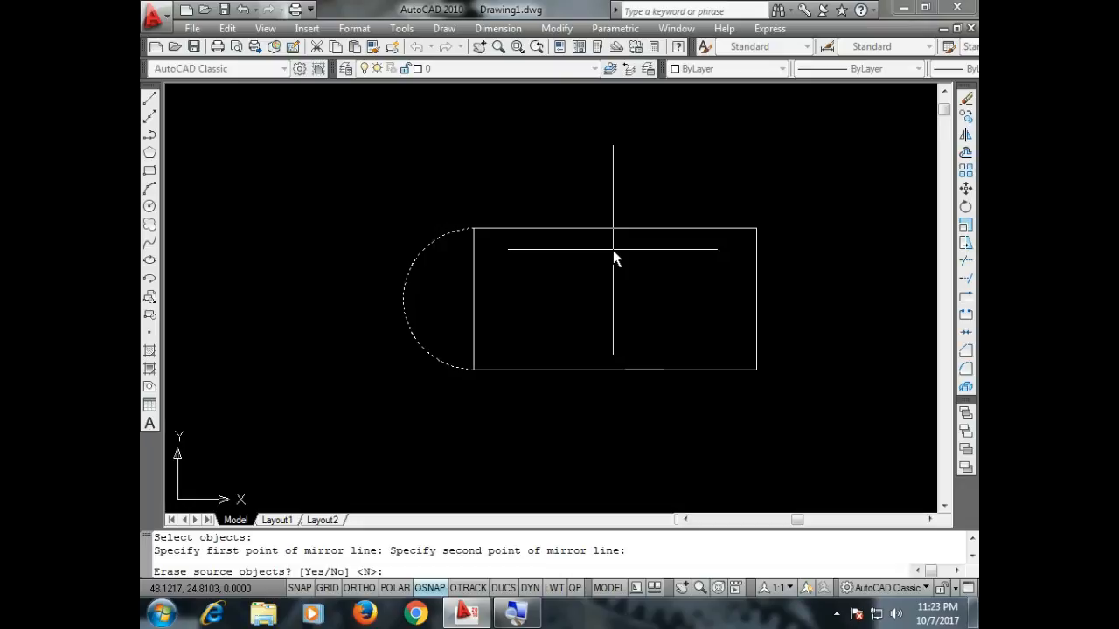
key("Caps_Lock")
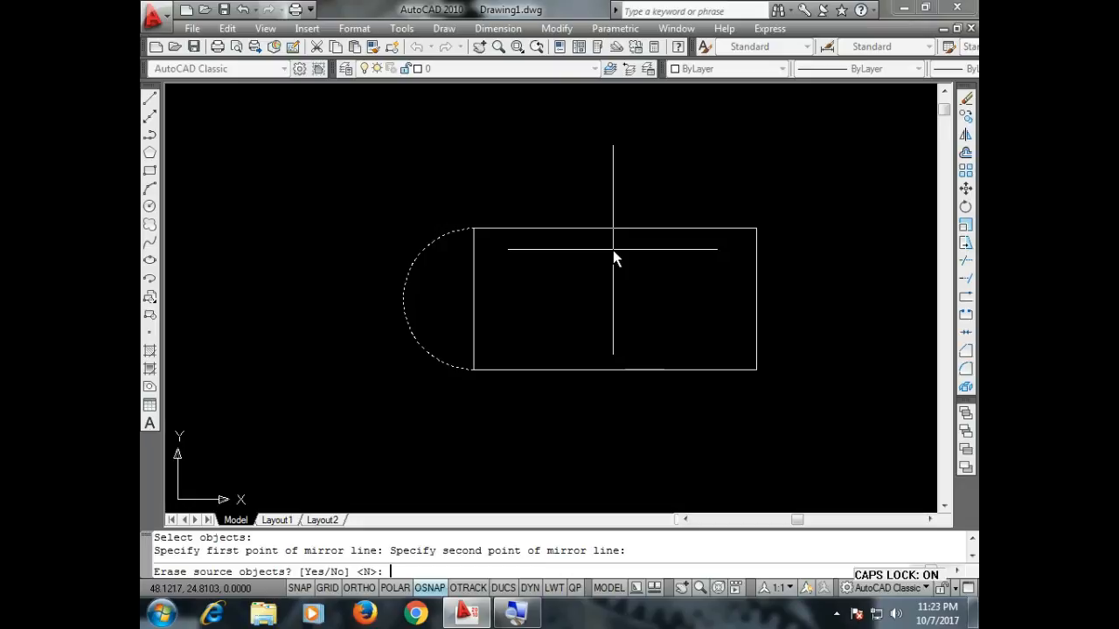
key("Return")
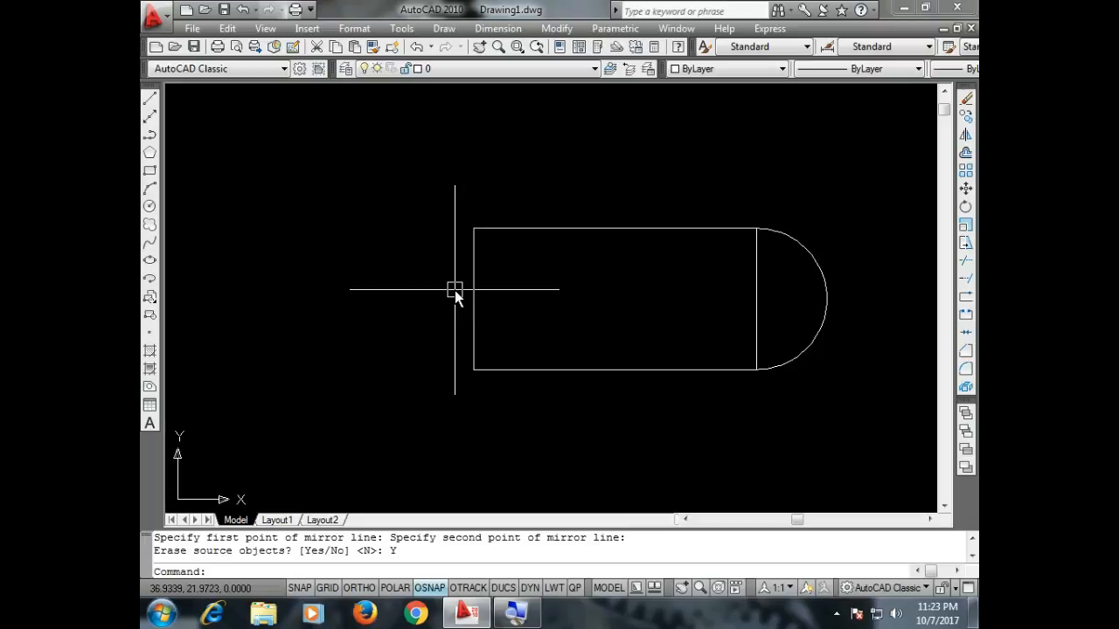
Mirror the right arc about the rectangle's left edge, keeping the source arc.
key("Return")
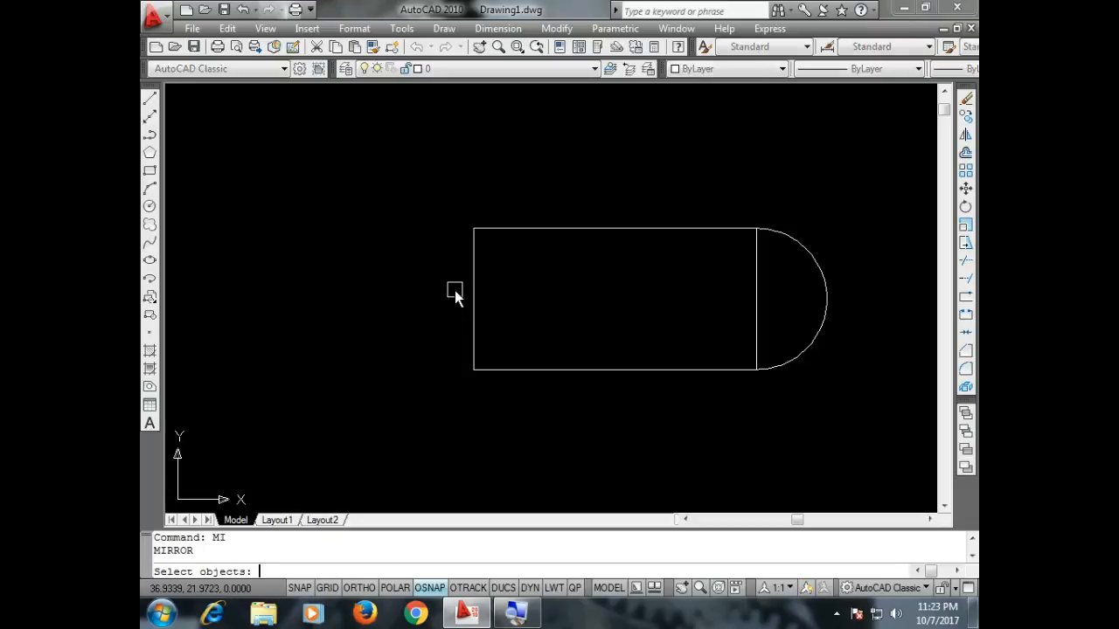
left_click(805, 255)
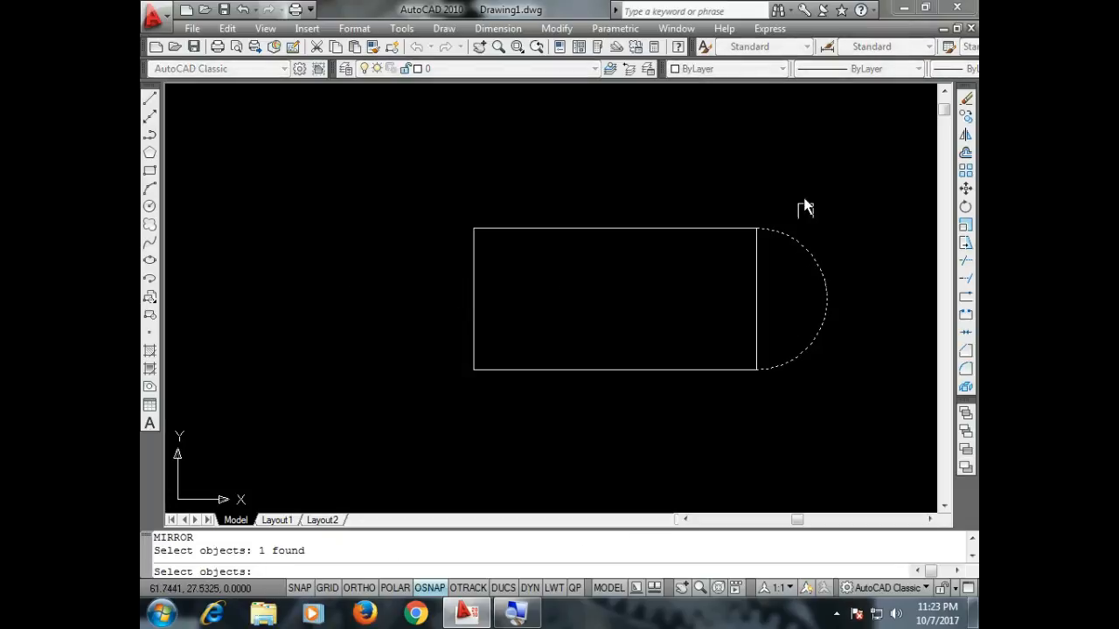
key("Return")
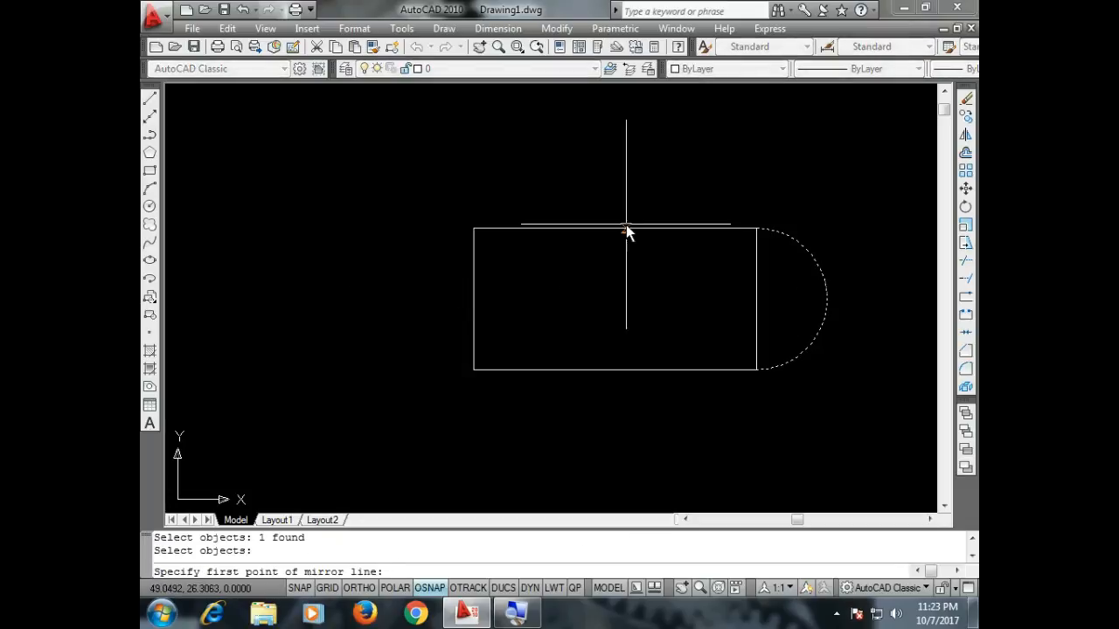
left_click(472, 369)
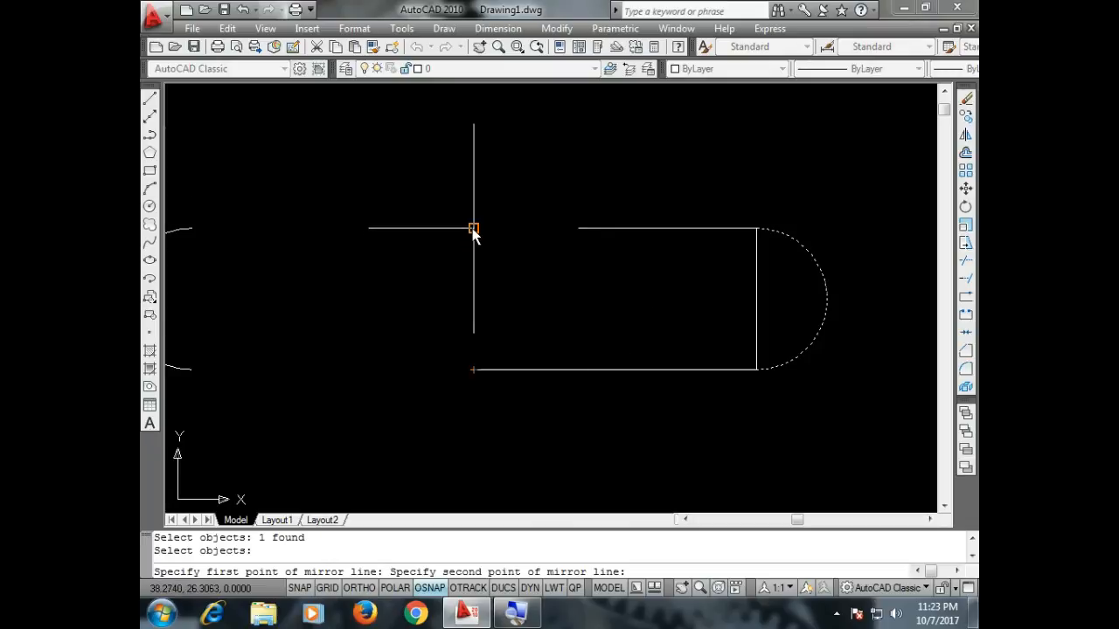
left_click(473, 228)
key("Return")
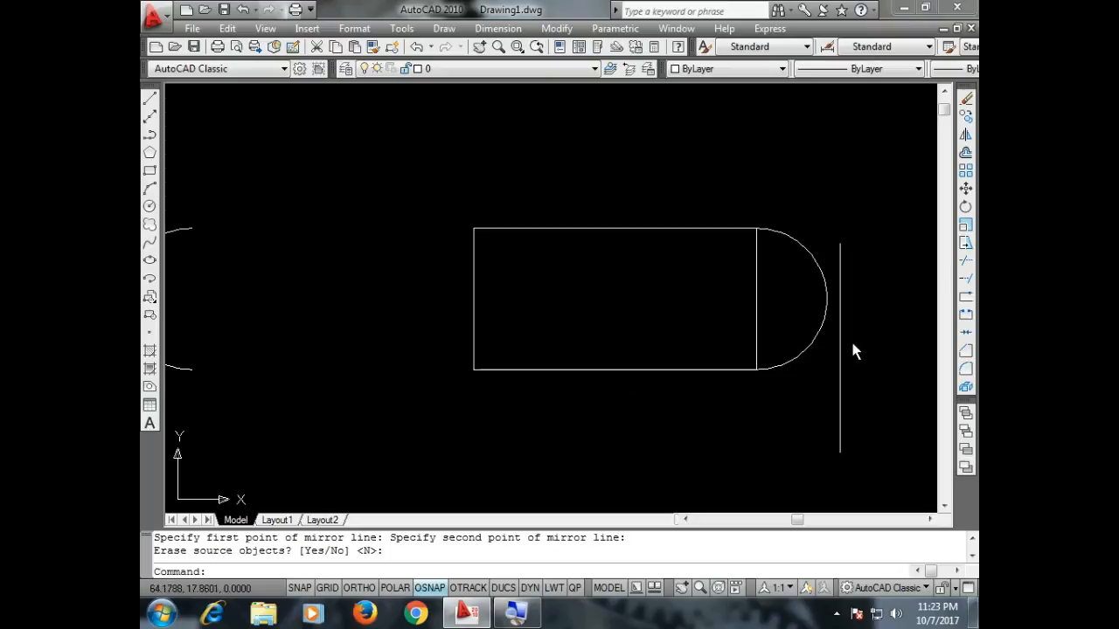
Mirror the right arc about the rectangle's right edge, keeping the source arc.
left_click(964, 133)
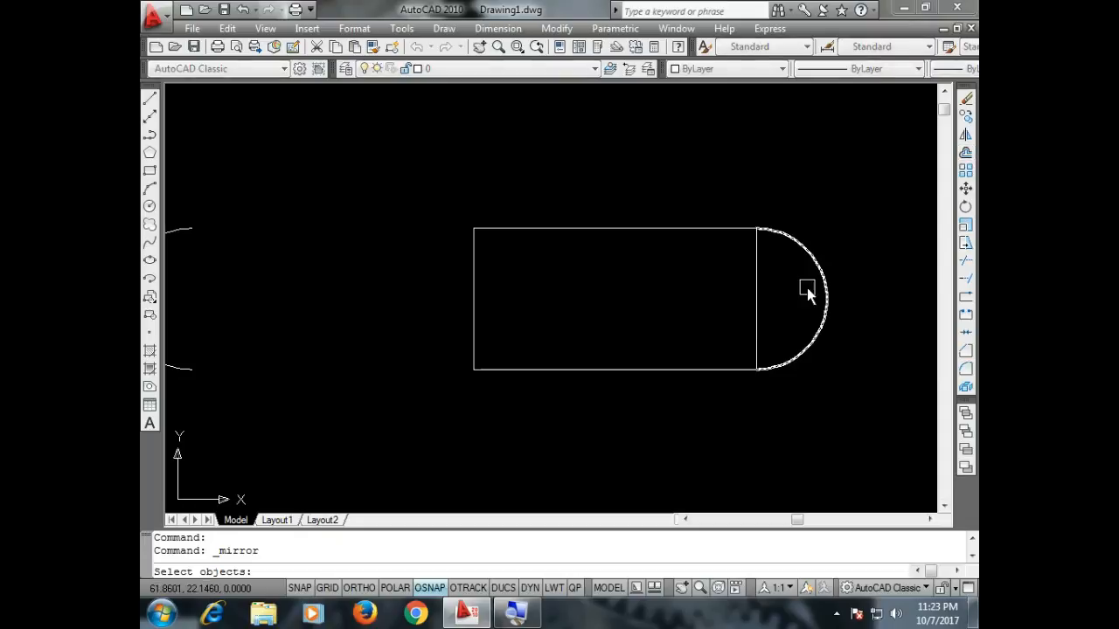
left_click(814, 260)
key("Return")
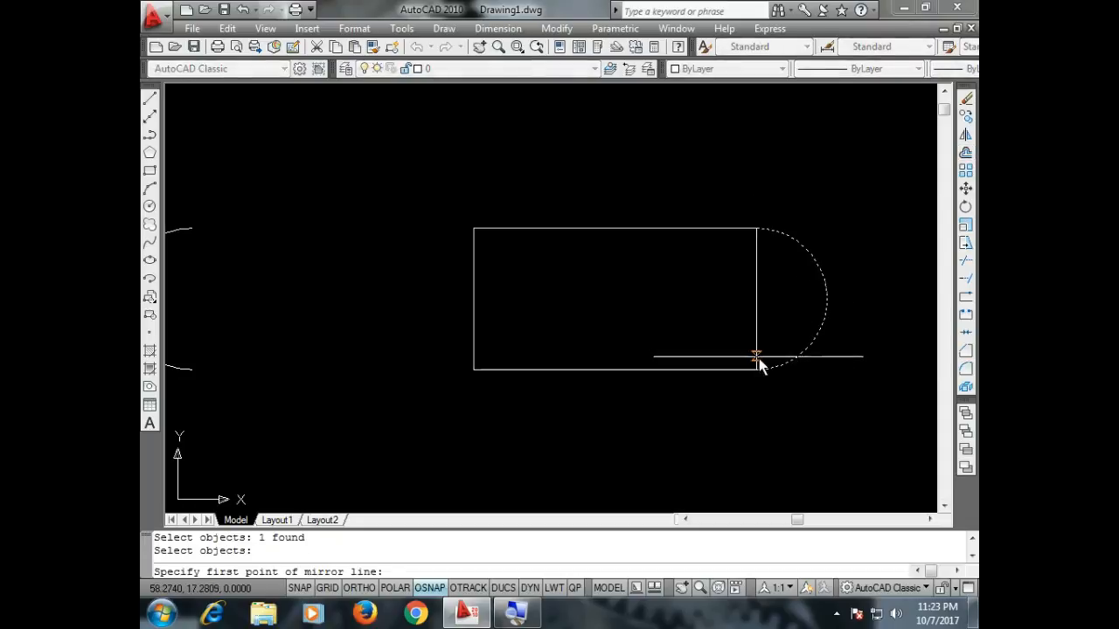
left_click(756, 369)
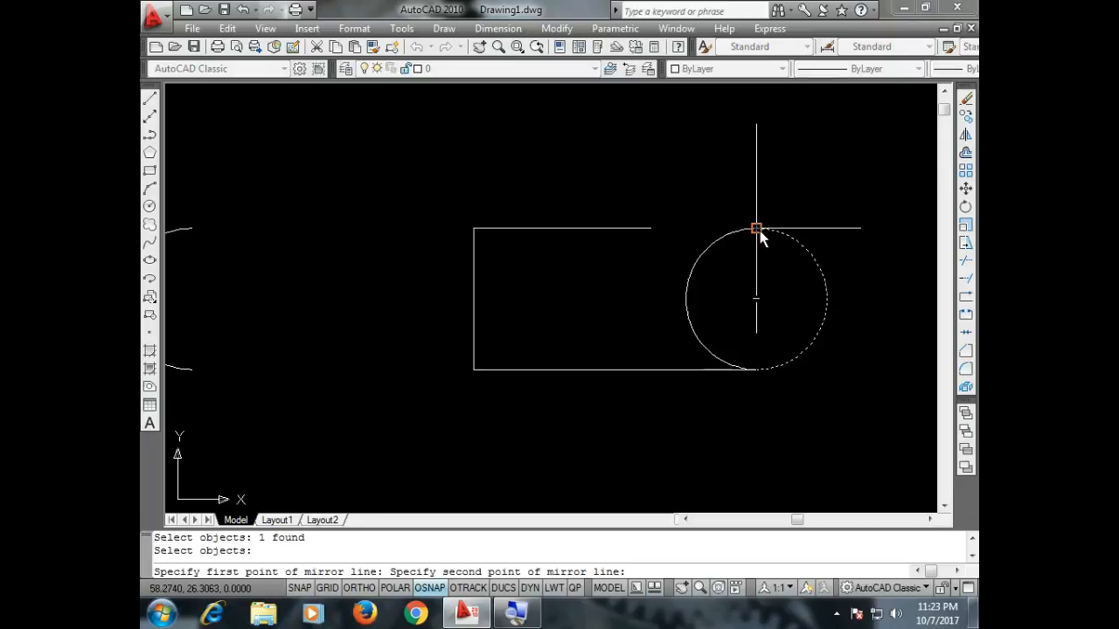
left_click(757, 229)
key("Return")
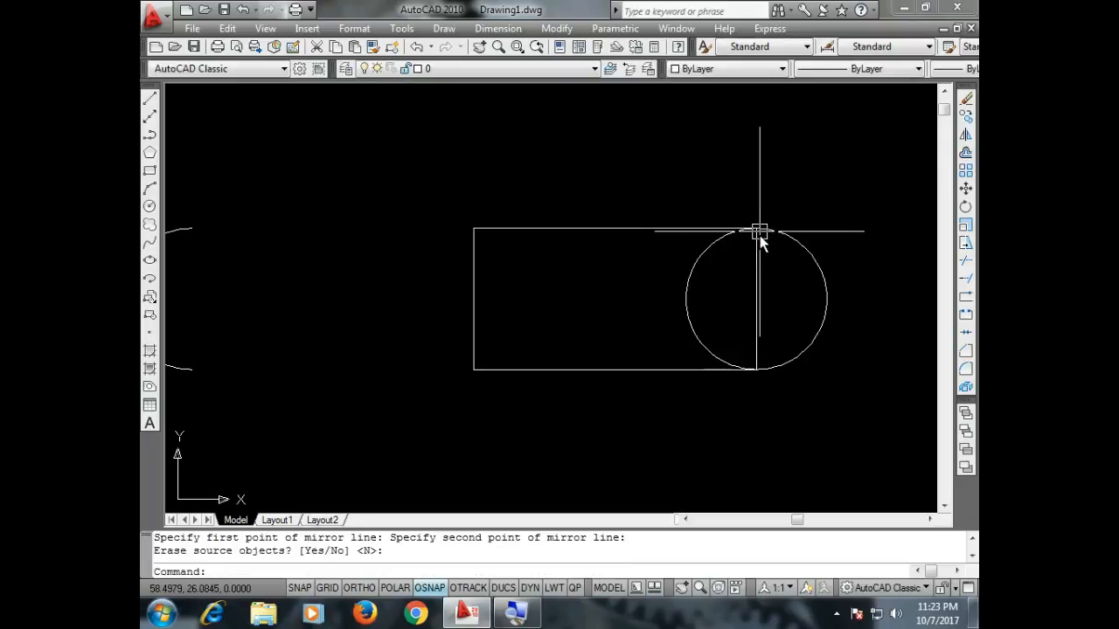
Erase the far-left mirrored arc.
left_click(181, 368)
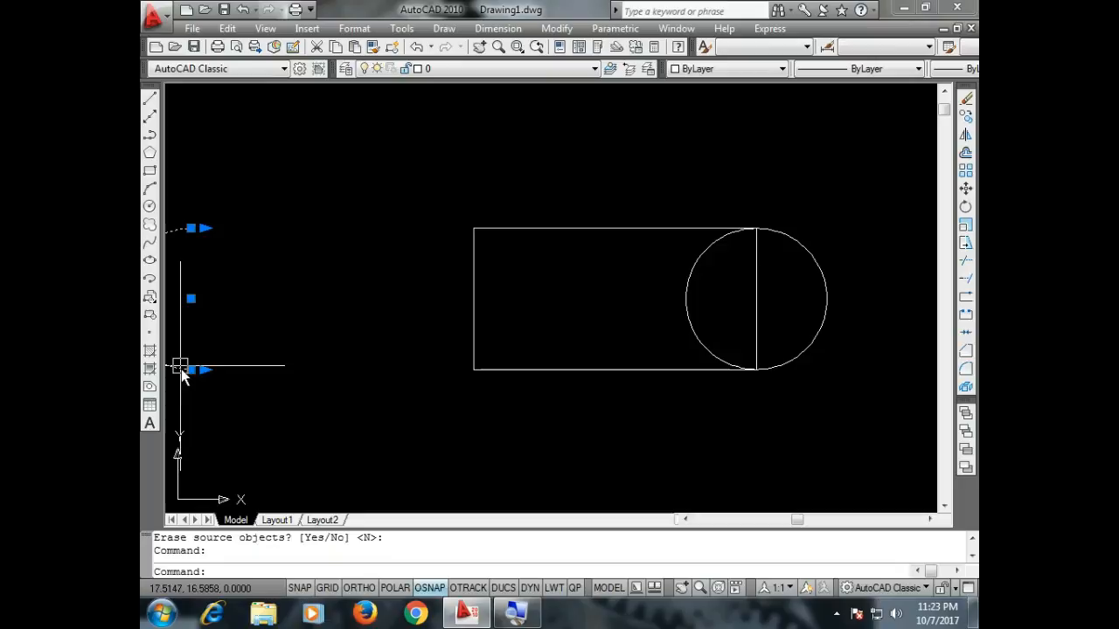
type("E")
key("Return")
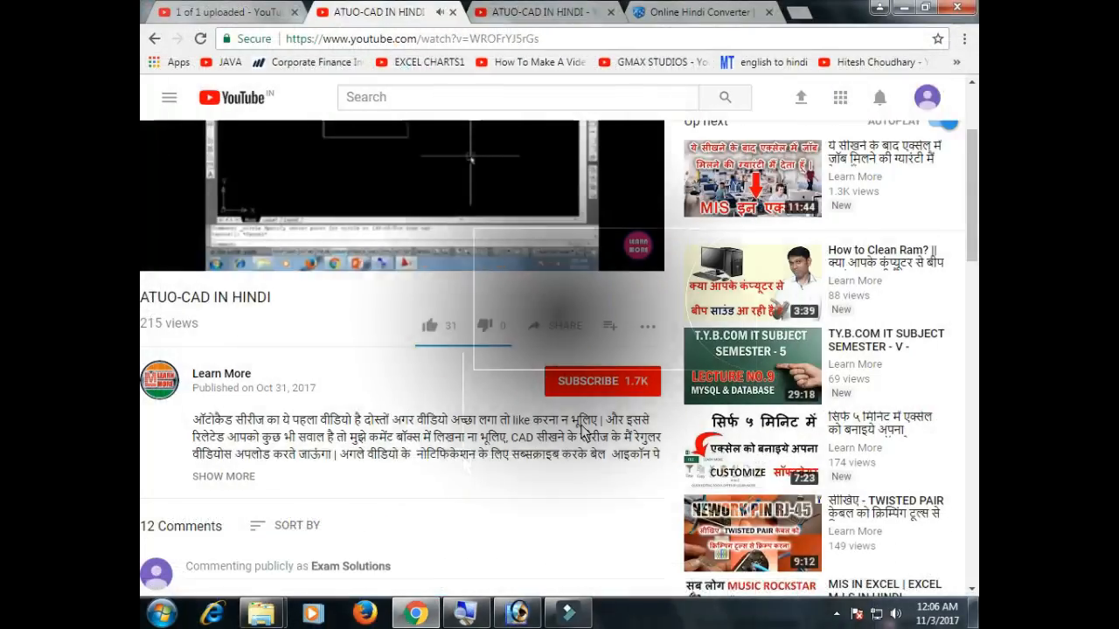
Like the ATUO-CAD IN HINDI video on YouTube and subscribe to the Learn More channel with notifications turned on.
left_click(426, 329)
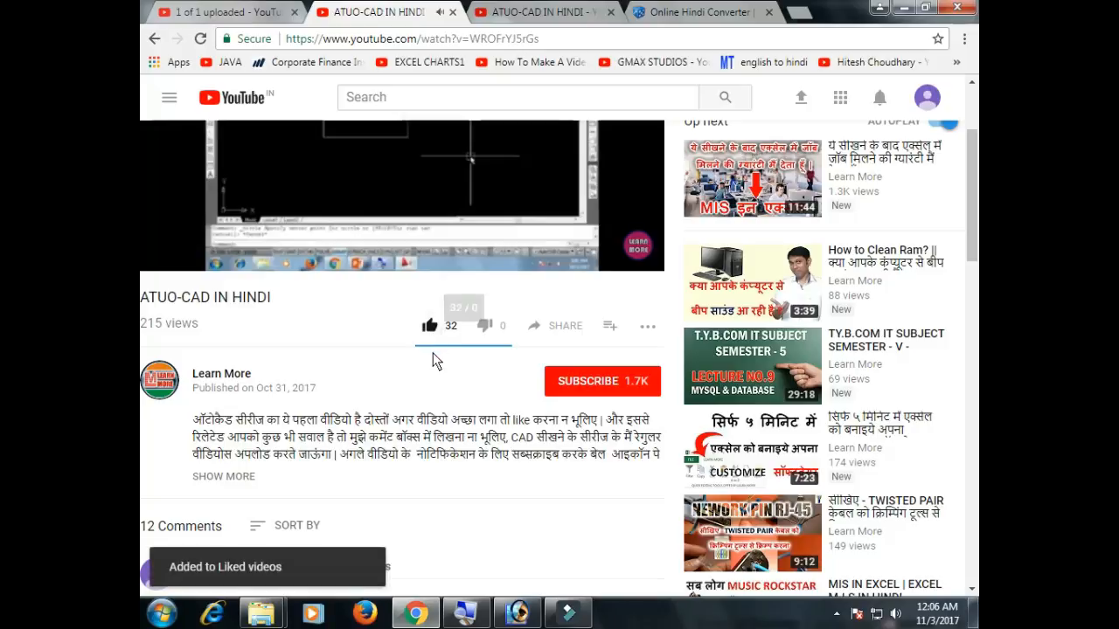
left_click(609, 395)
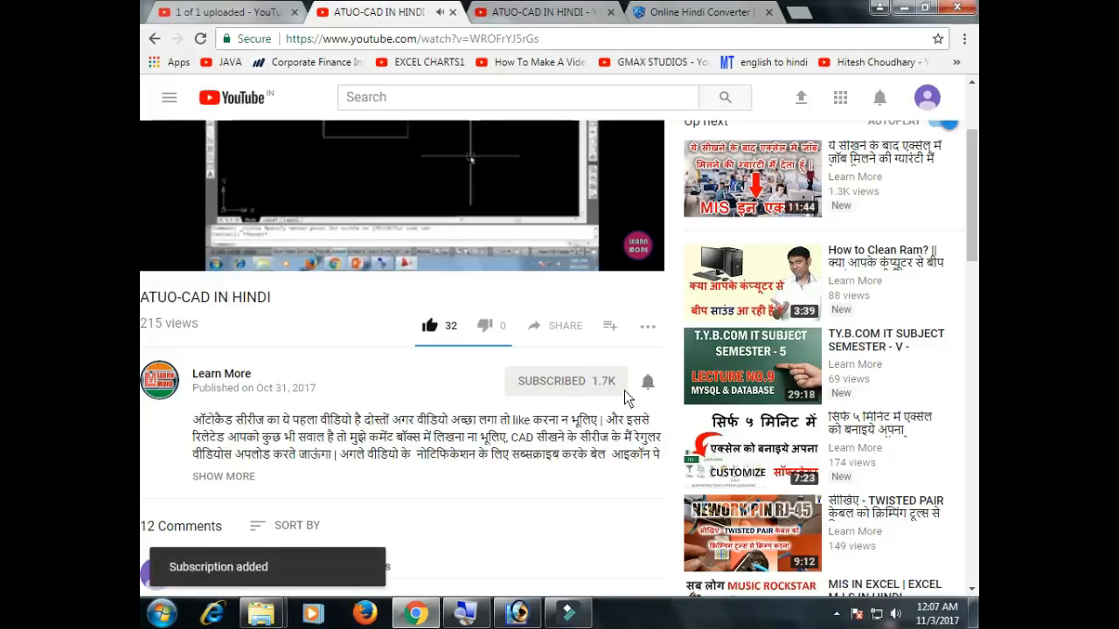
left_click(648, 386)
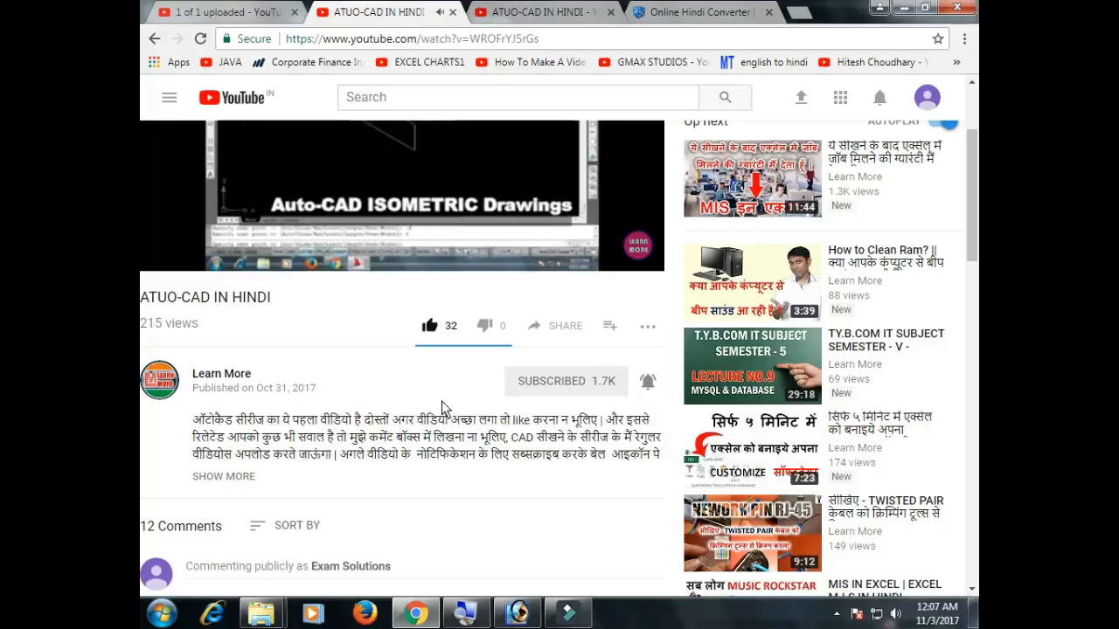
Write "tell me about this." as a public comment under the video.
scroll(338, 443, "down", 2)
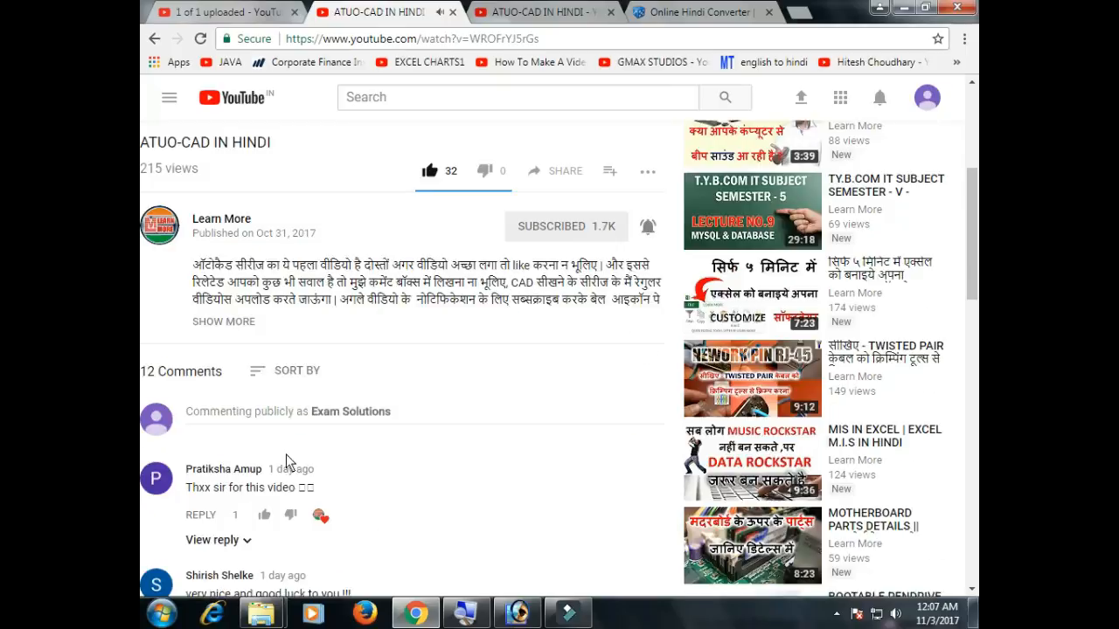
left_click(209, 405)
scroll(210, 411, "up", 1)
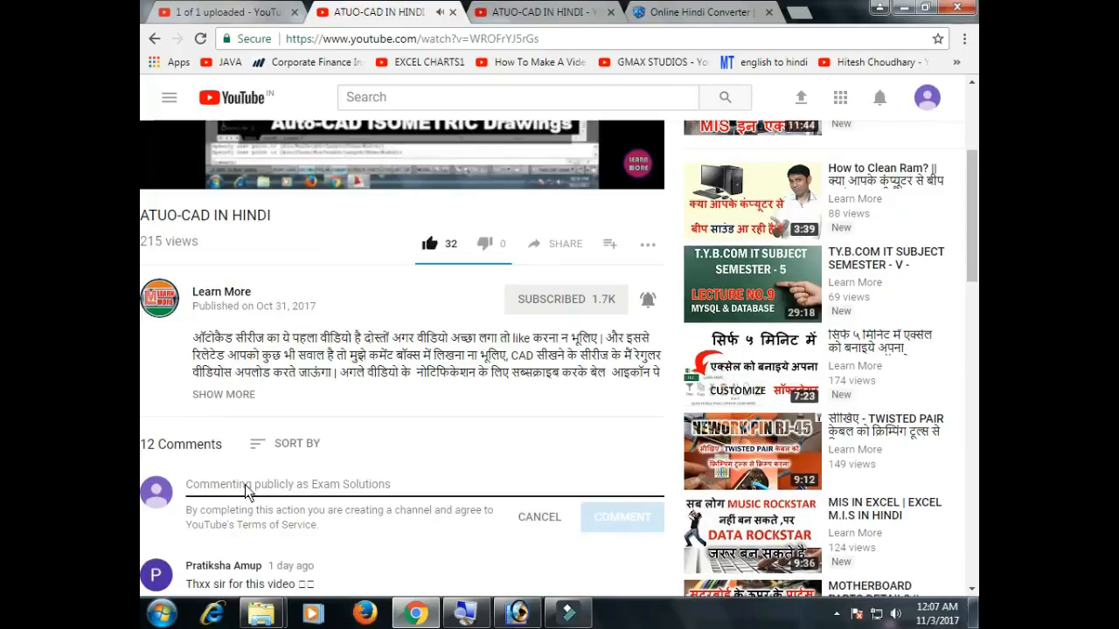
type("tell")
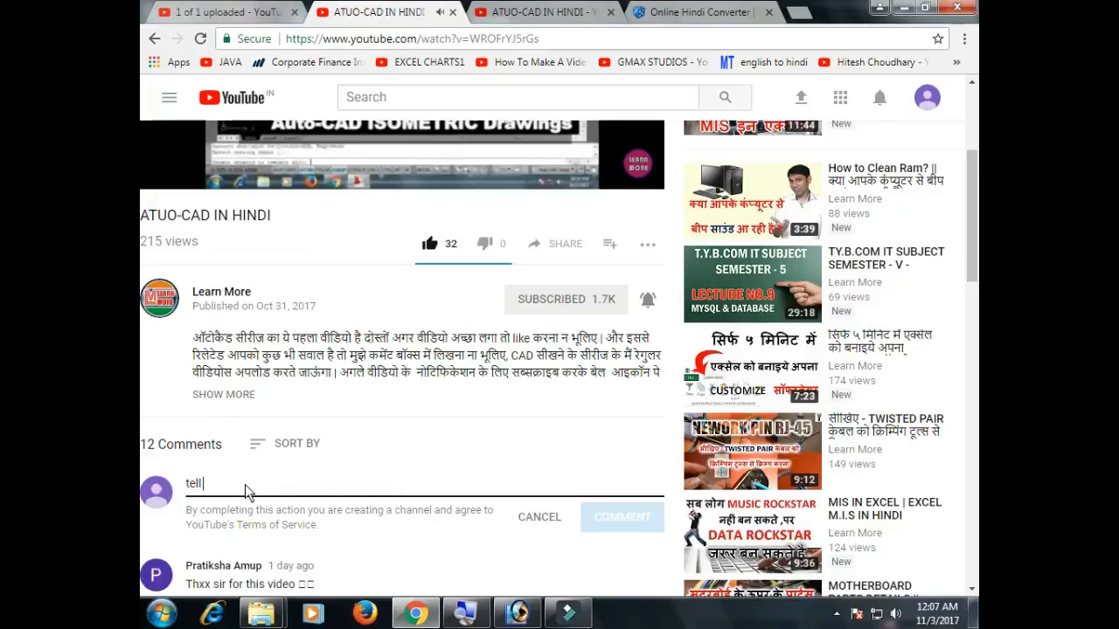
type(" me about")
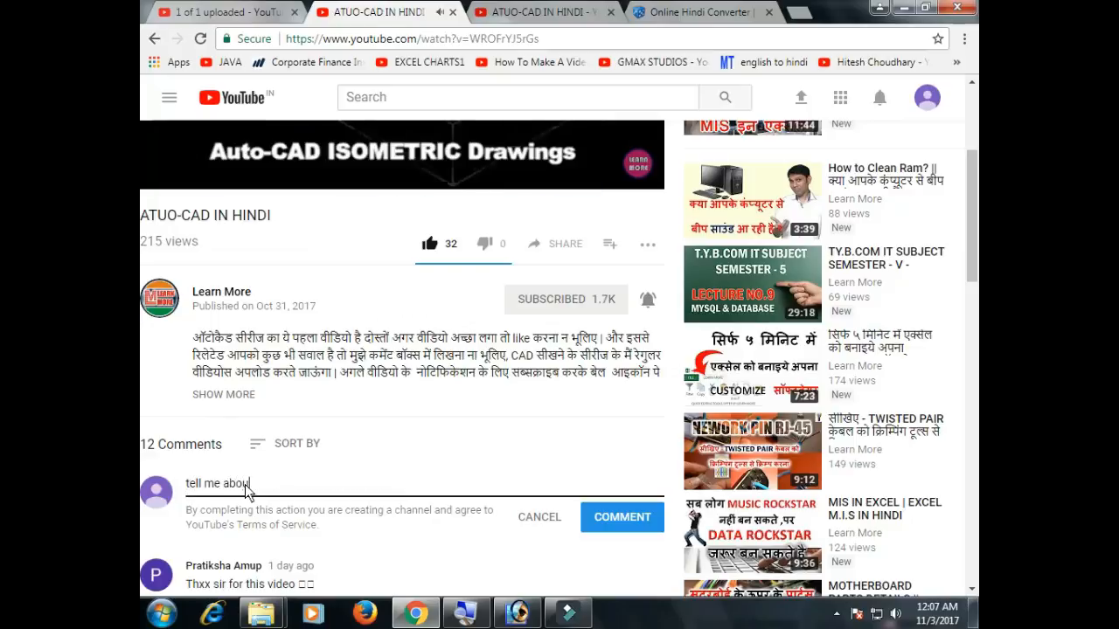
type(" this")
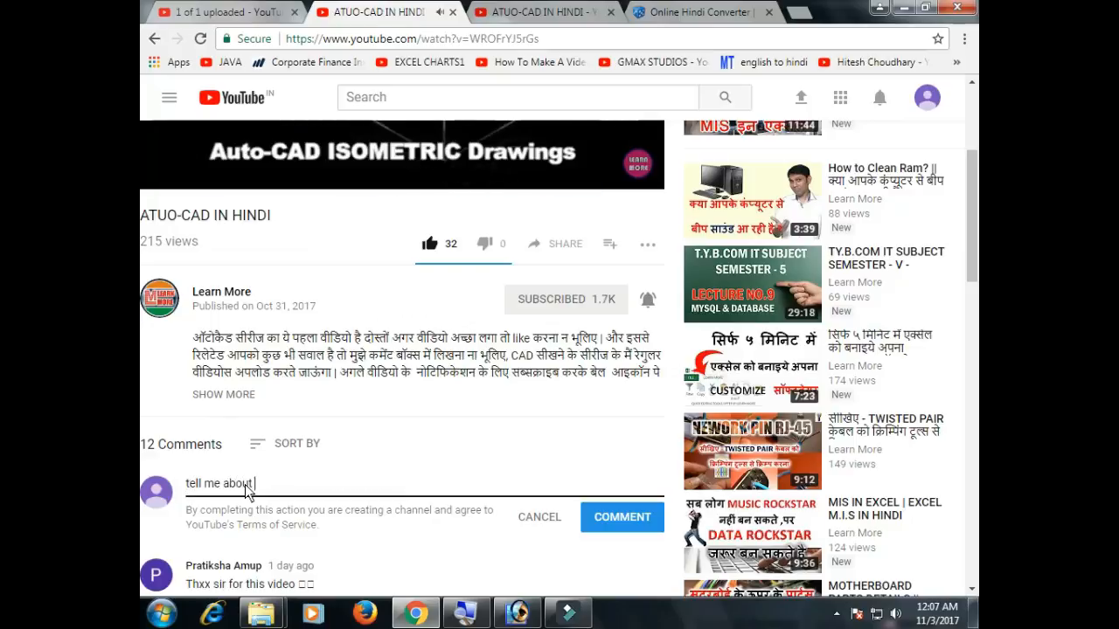
type(" this.")
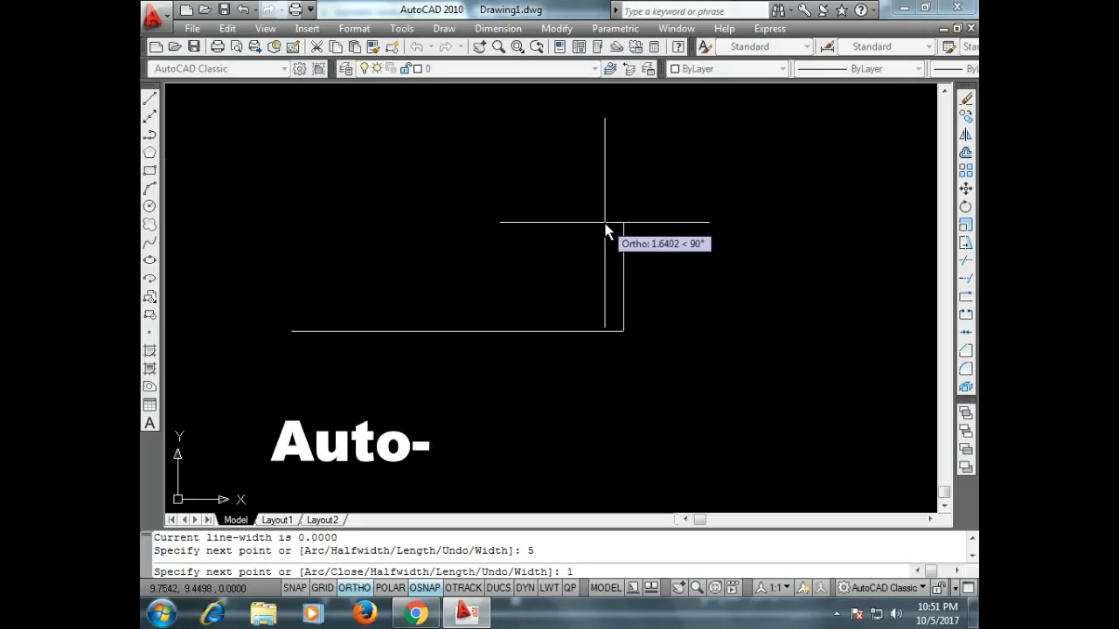
In AutoCAD, complete the stepped 2D polyline from its 5-unit base with orthogonal segments of 1, 2, 0.5, 2, 0.5 and 1 units, and close it.
type("5")
key("Return")
type("2")
key("Return")
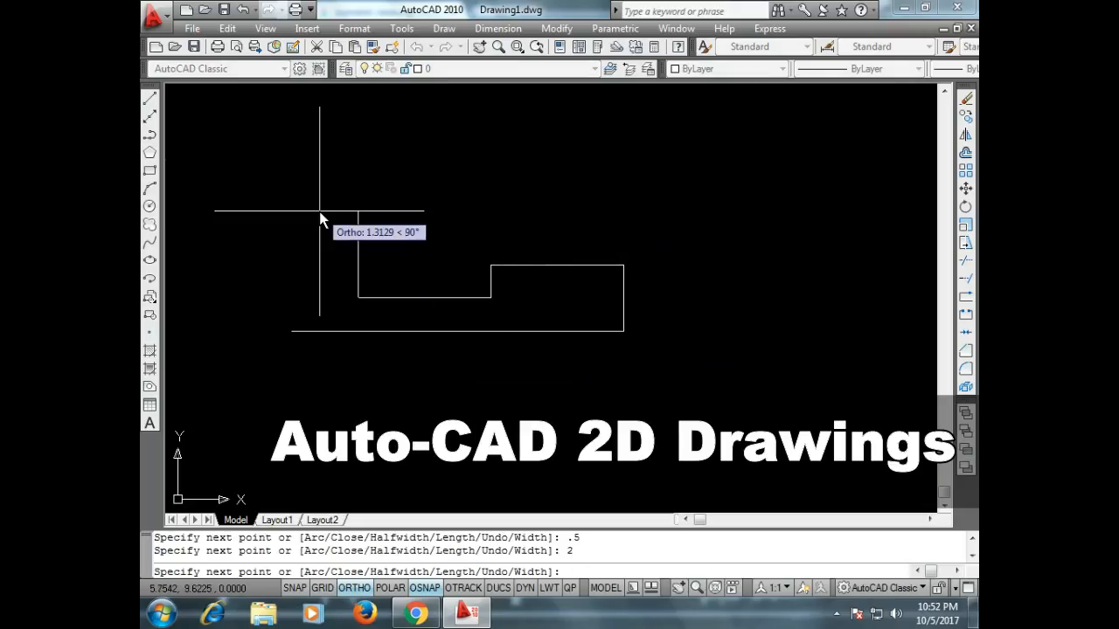
type(".5")
key("Return")
key("1")
key("Return")
type("c")
key("Return")
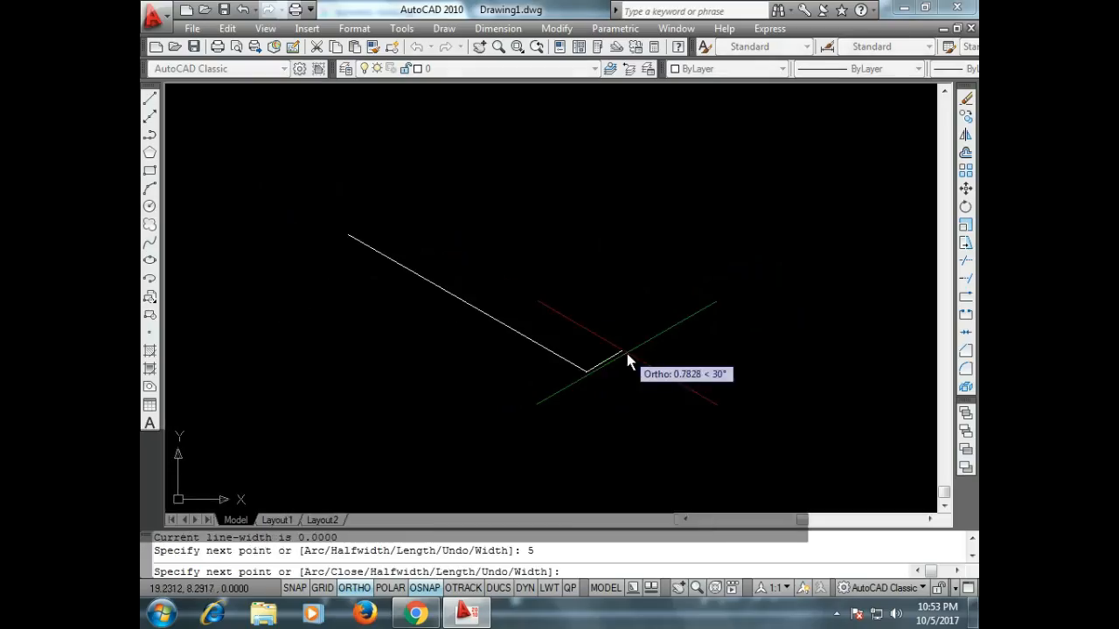
Continue the isometric polyline on the left isoplane with a 1-unit vertical segment upwards and a 2-unit segment parallel to the base.
key("F5")
type("1")
key("Return")
key("F5")
key("2")
key("Return")
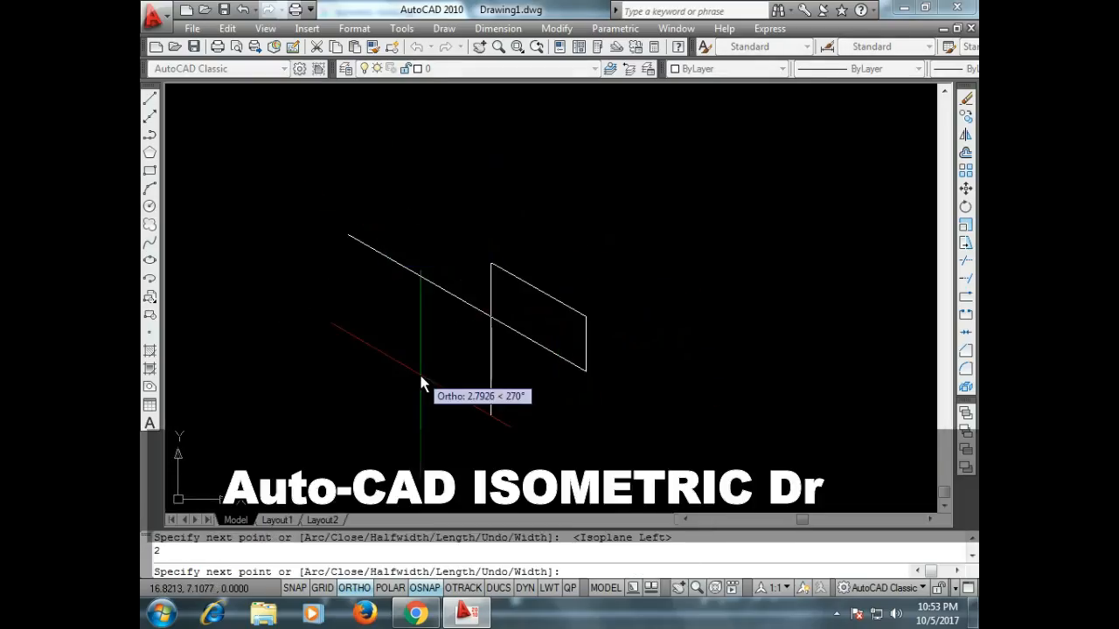
Finish the isometric stepped profile with segments of 0.5 down, 2 back, 0.5 up and 1 back, and close the polyline.
type(".5")
key("Return")
key("2")
key("Return")
type(".5")
key("Return")
type("1")
key("Return")
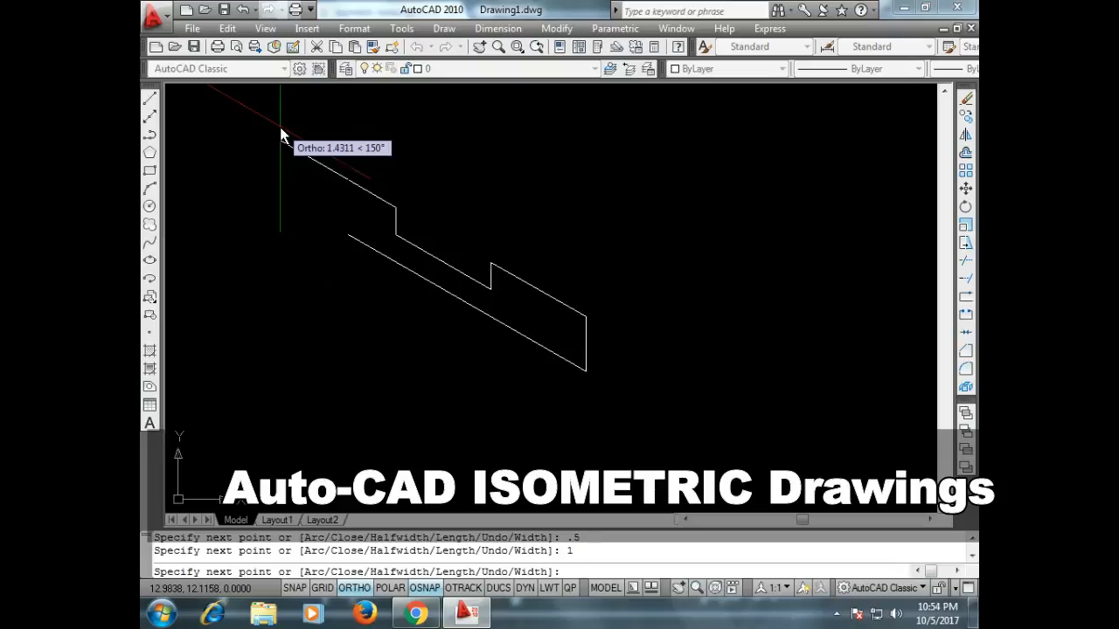
type("c")
key("Return")
Copy the isometric profile 3 units along the 30-degree axis, using its lower front corner as the base point.
type("co")
key("Return")
left_click(576, 371)
key("Return")
left_click(586, 368)
key("F5")
type("3")
key("Return")
key("Return")
Connect the upper and lower right-end corners of the front profile to the matching corners of the copy with polylines.
type("pl")
key("Return")
left_click(585, 316)
left_click(728, 235)
key("Return")
key("Return")
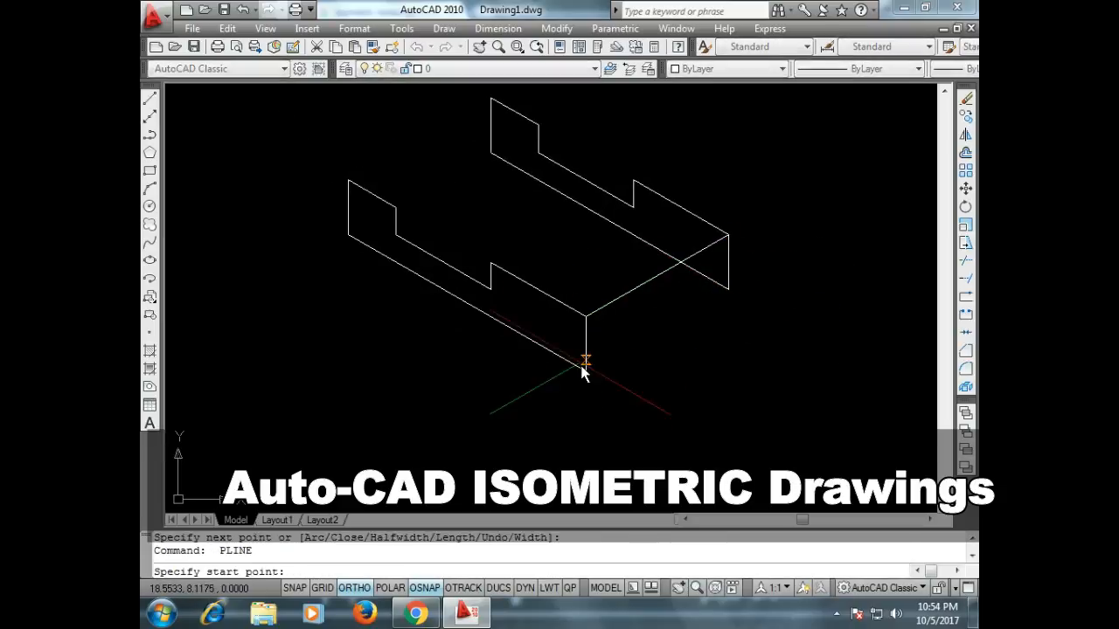
left_click(585, 371)
left_click(728, 289)
key("Return")
key("Return")
Connect the front profile's remaining upper step corners to the matching corners of the copied profile with polylines.
left_click(348, 180)
key("Return")
left_click(396, 207)
left_click(538, 125)
key("Return")
key("Return")
left_click(492, 262)
left_click(634, 180)
key("Escape")
Trim the hidden lines of the rear profile and end the Trim command.
type("tr")
left_click(579, 208)
left_click(507, 142)
key("Escape")
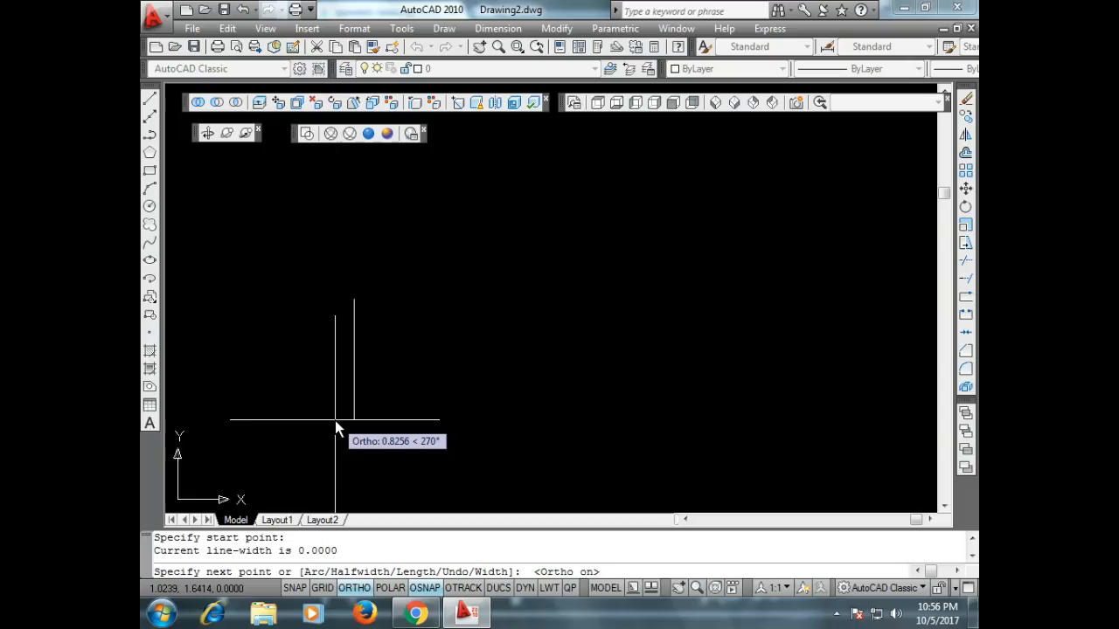
Draw the profile's outer sides with orthogonal polyline segments: 1 unit down, 5 units right and 1 unit up.
type("1")
key("Return")
scroll(603, 411, "down", 1)
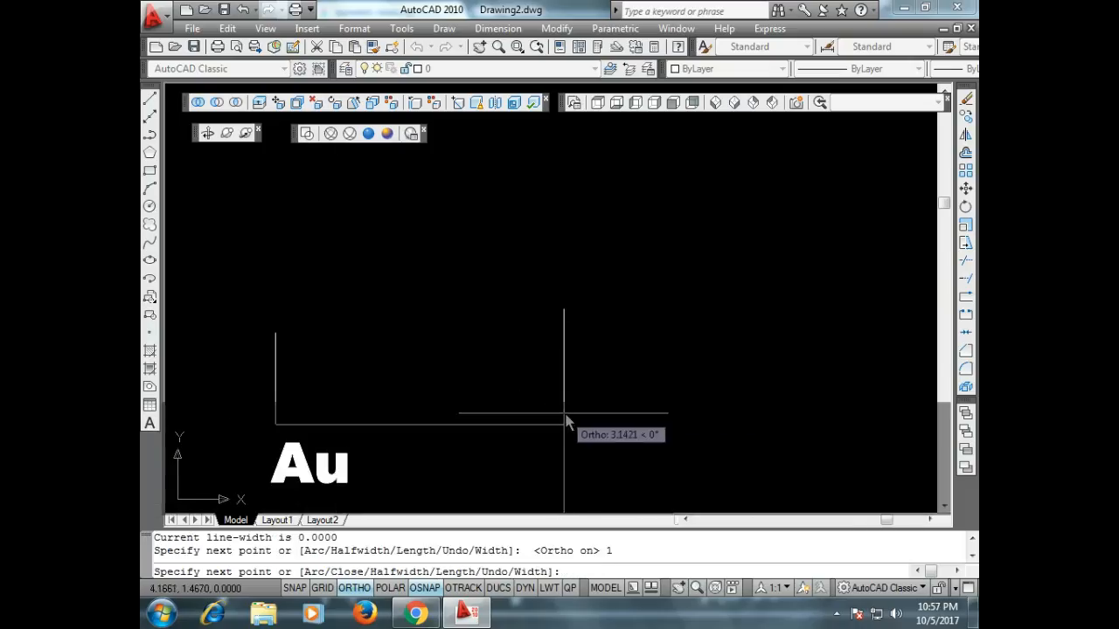
type("5")
key("Return")
type("1")
key("Return")
Complete the notched profile with segments 2 units left, 0.5 down, 2 left and 0.5 up, and close the polyline.
type("2")
key("Return")
type(".5")
key("Return")
type("2")
key("Return")
type(".5")
key("Return")
type("c")
key("Return")
Set the SW Isometric view and extrude the closed notched profile 3 units.
left_click(715, 102)
type("ext")
key("Return")
left_click(656, 384)
key("Return")
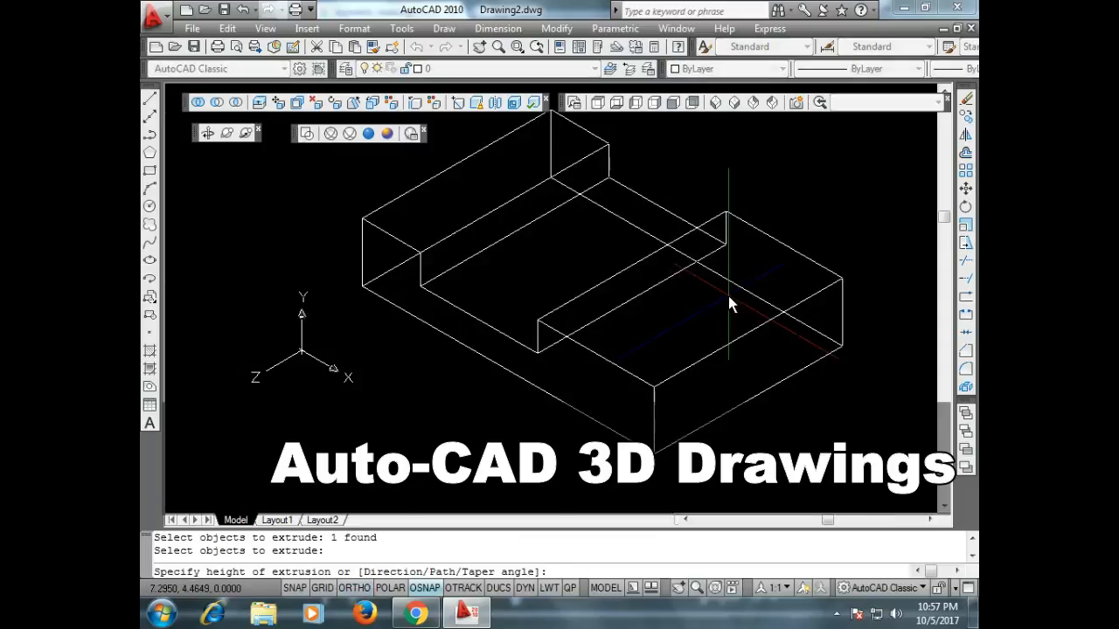
type("3")
key("Return")
Set a new UCS origin and shade the extruded solid with the Realistic visual style.
left_click(401, 28)
mouse_move(437, 487)
left_click(655, 358)
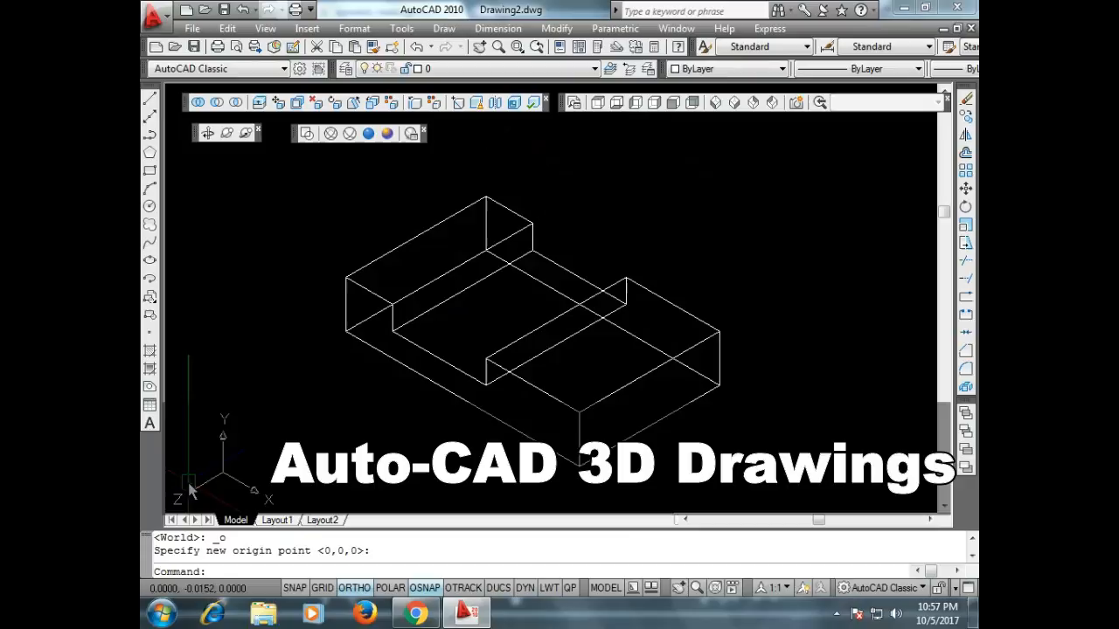
type("tr")
left_click(368, 134)
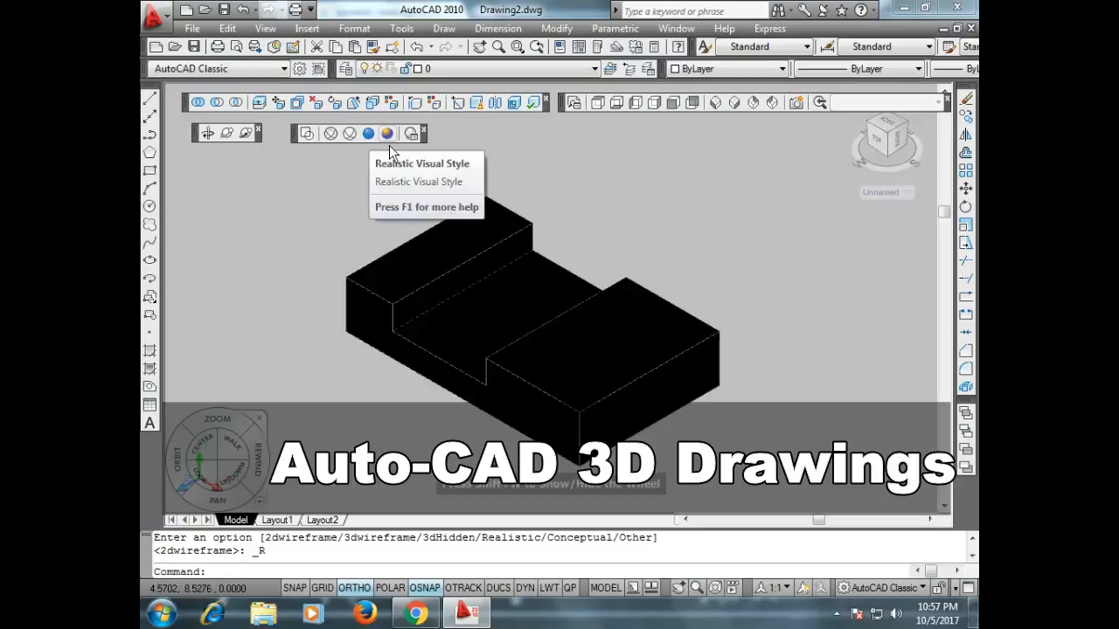
Examine the shaded solid from the SE, NE, NW and SW isometric viewpoints.
left_click(733, 103)
left_click(754, 103)
left_click(772, 103)
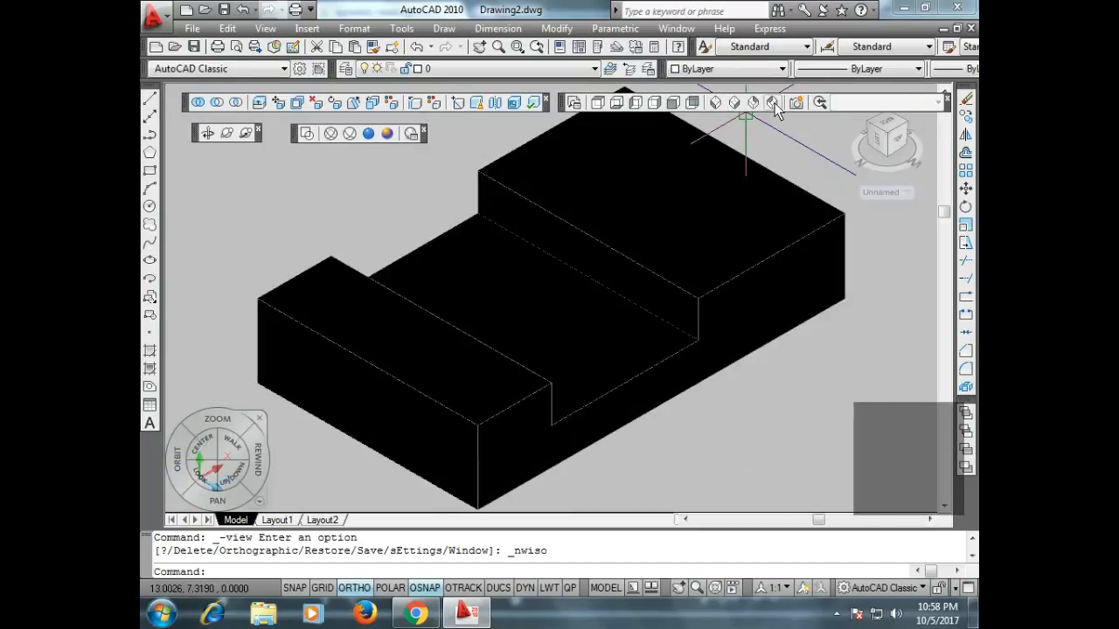
left_click(716, 103)
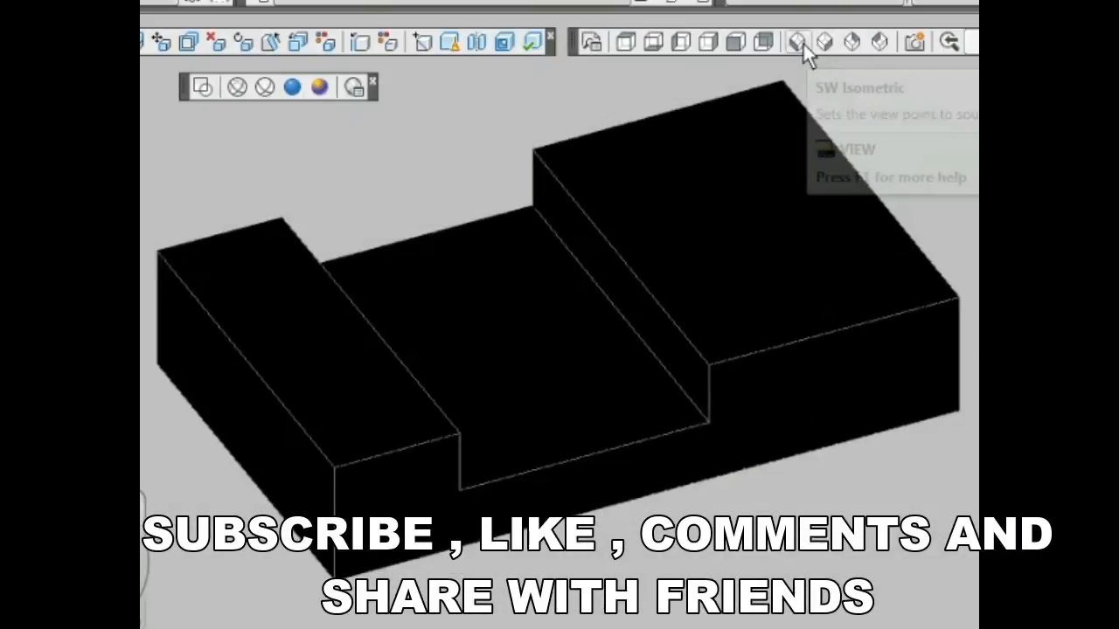